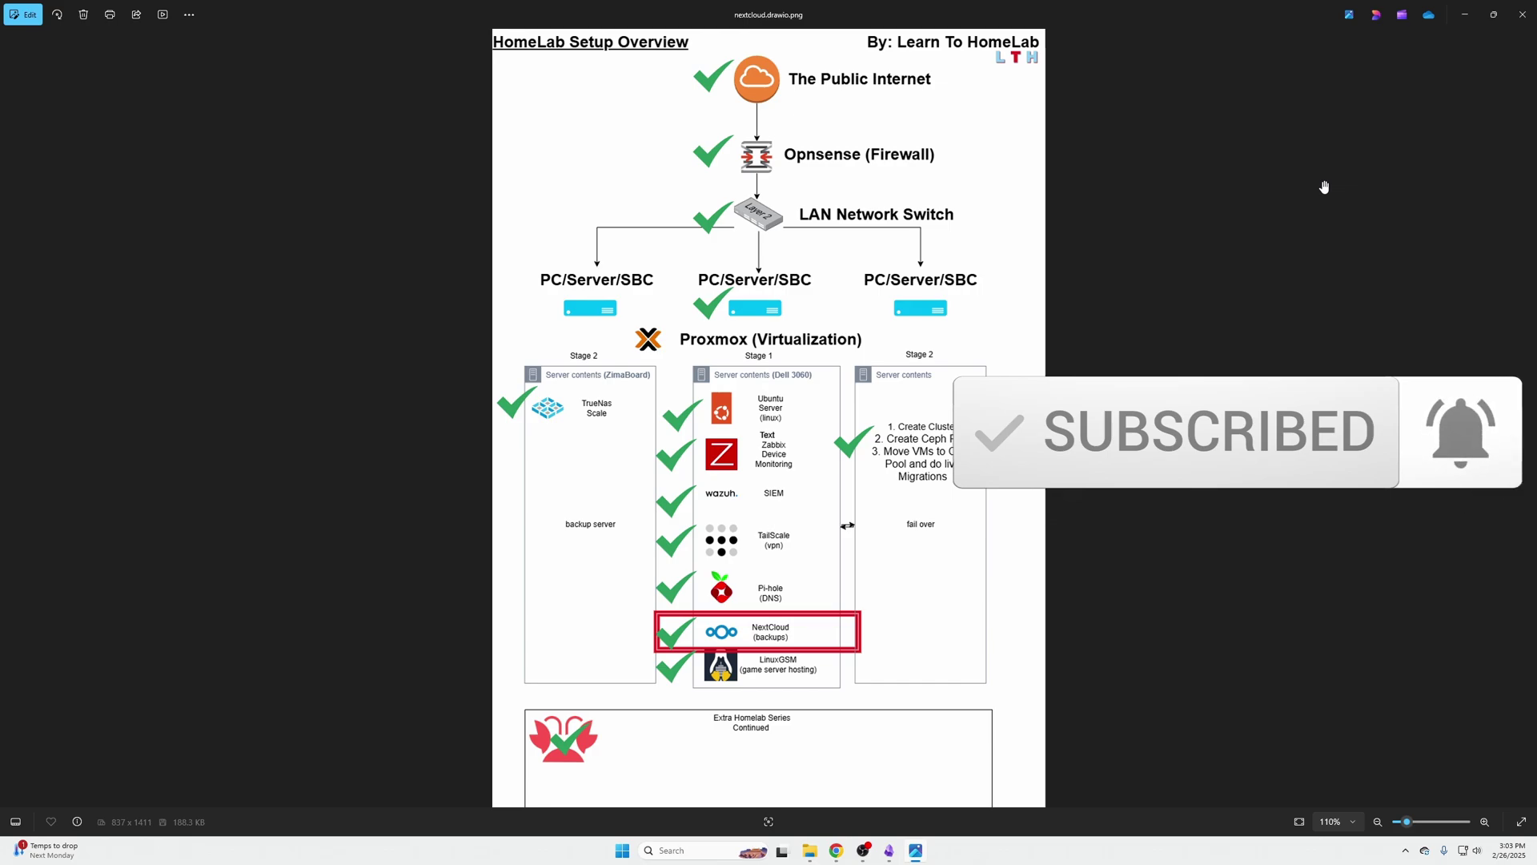
Scroll the EP 8 NextCloud Install with Proxmox article in Chrome down to its closing comments
click(836, 850)
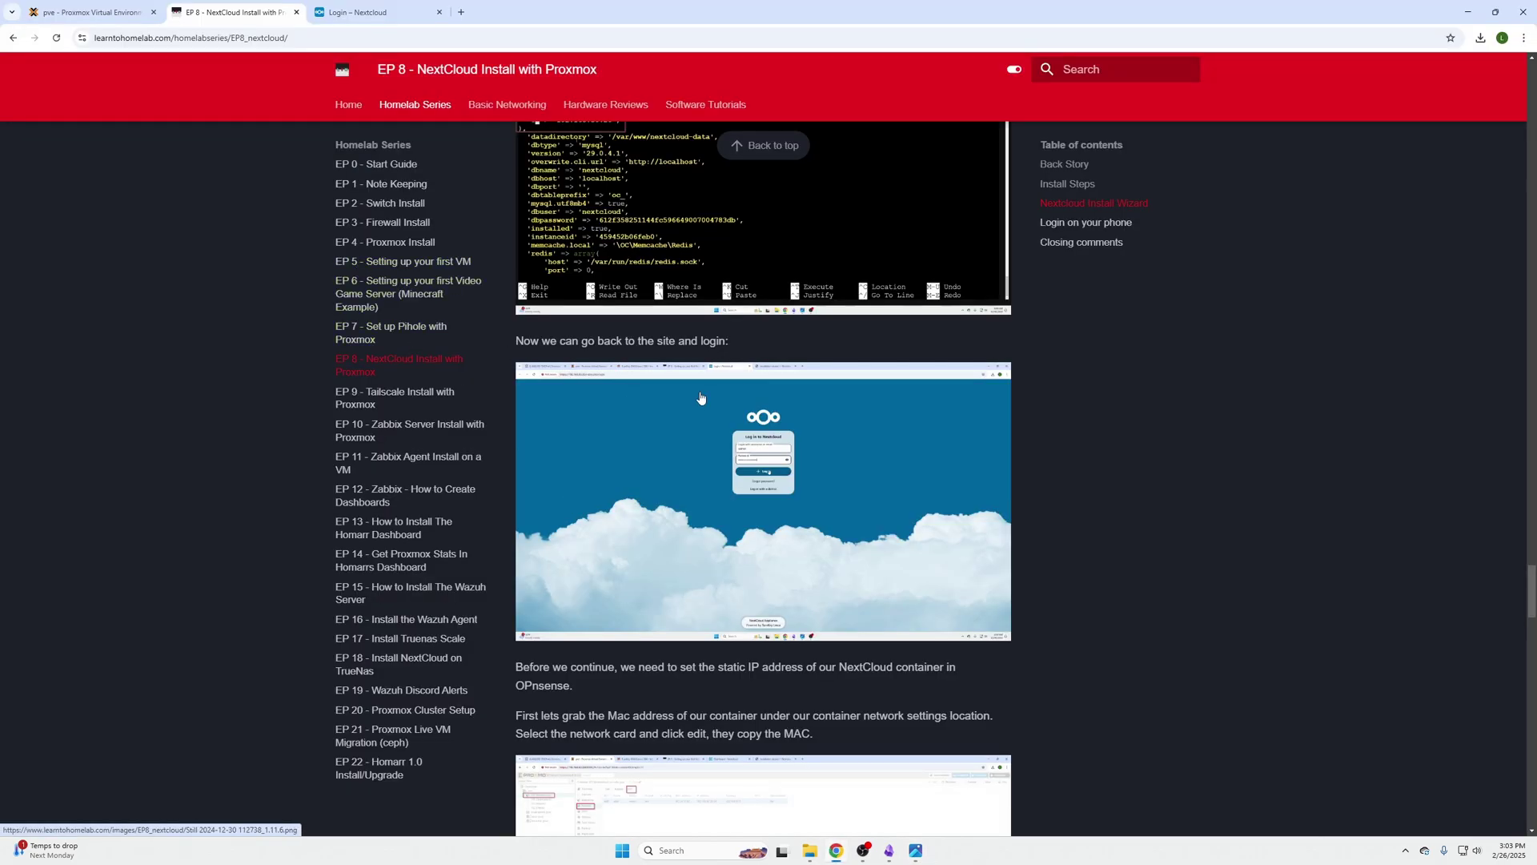
scroll(703, 398, up, 15)
scroll(706, 398, up, 7)
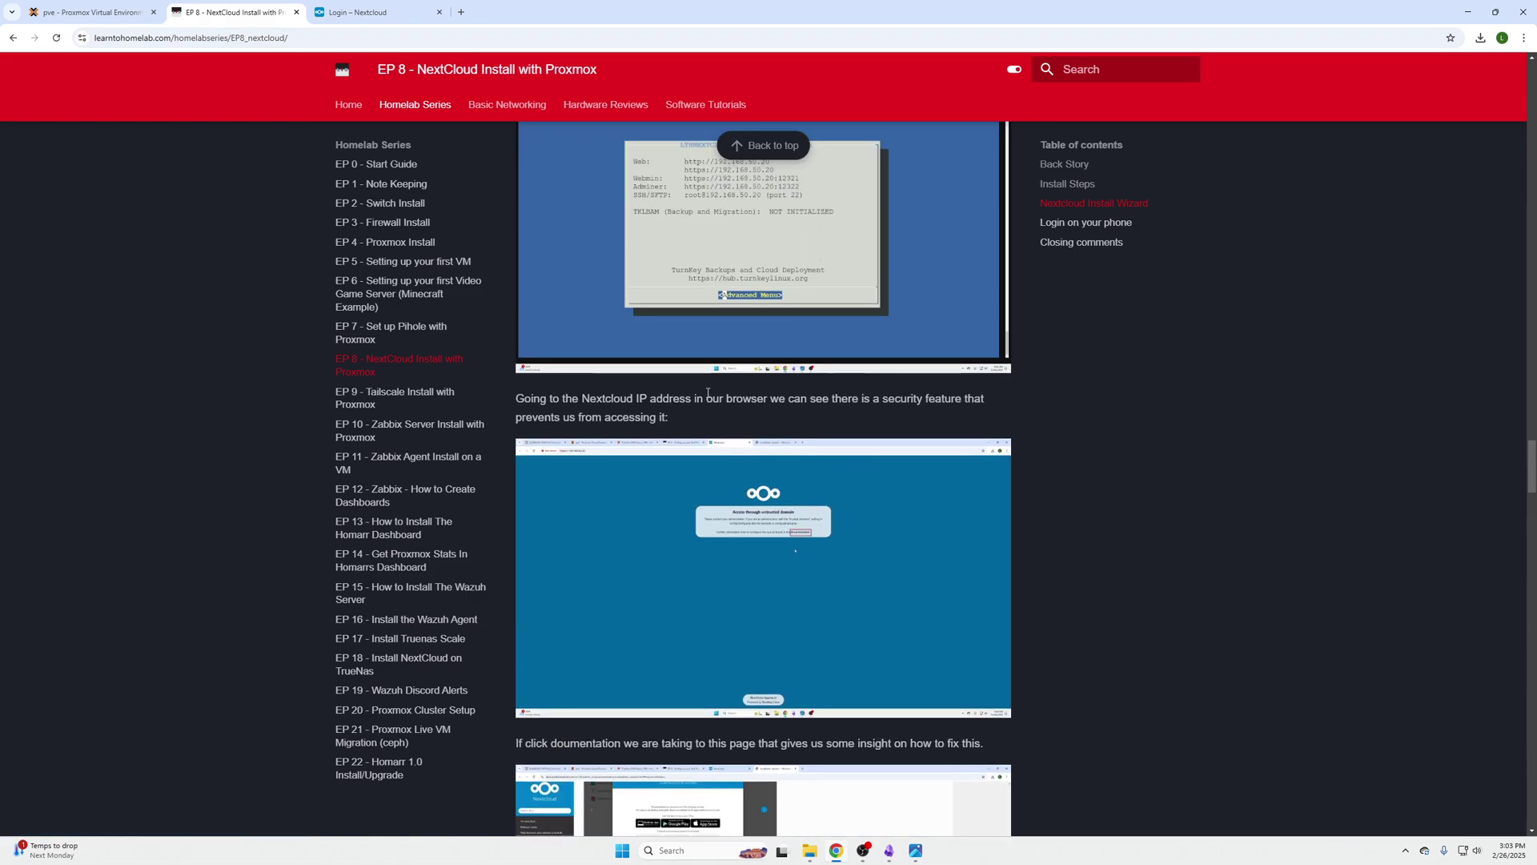
scroll(729, 407, down, 6)
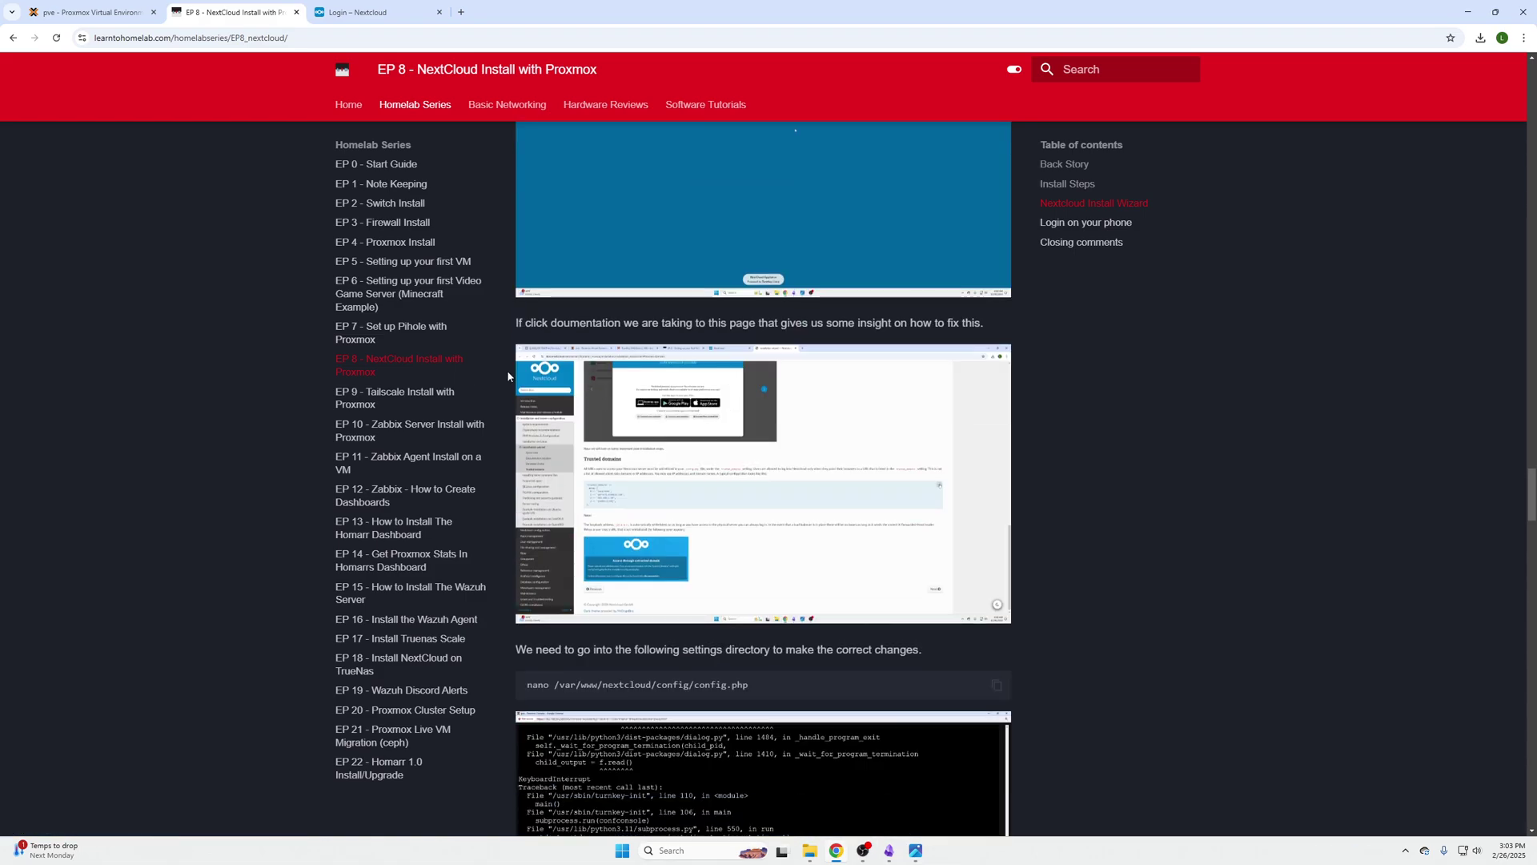
scroll(543, 385, down, 16)
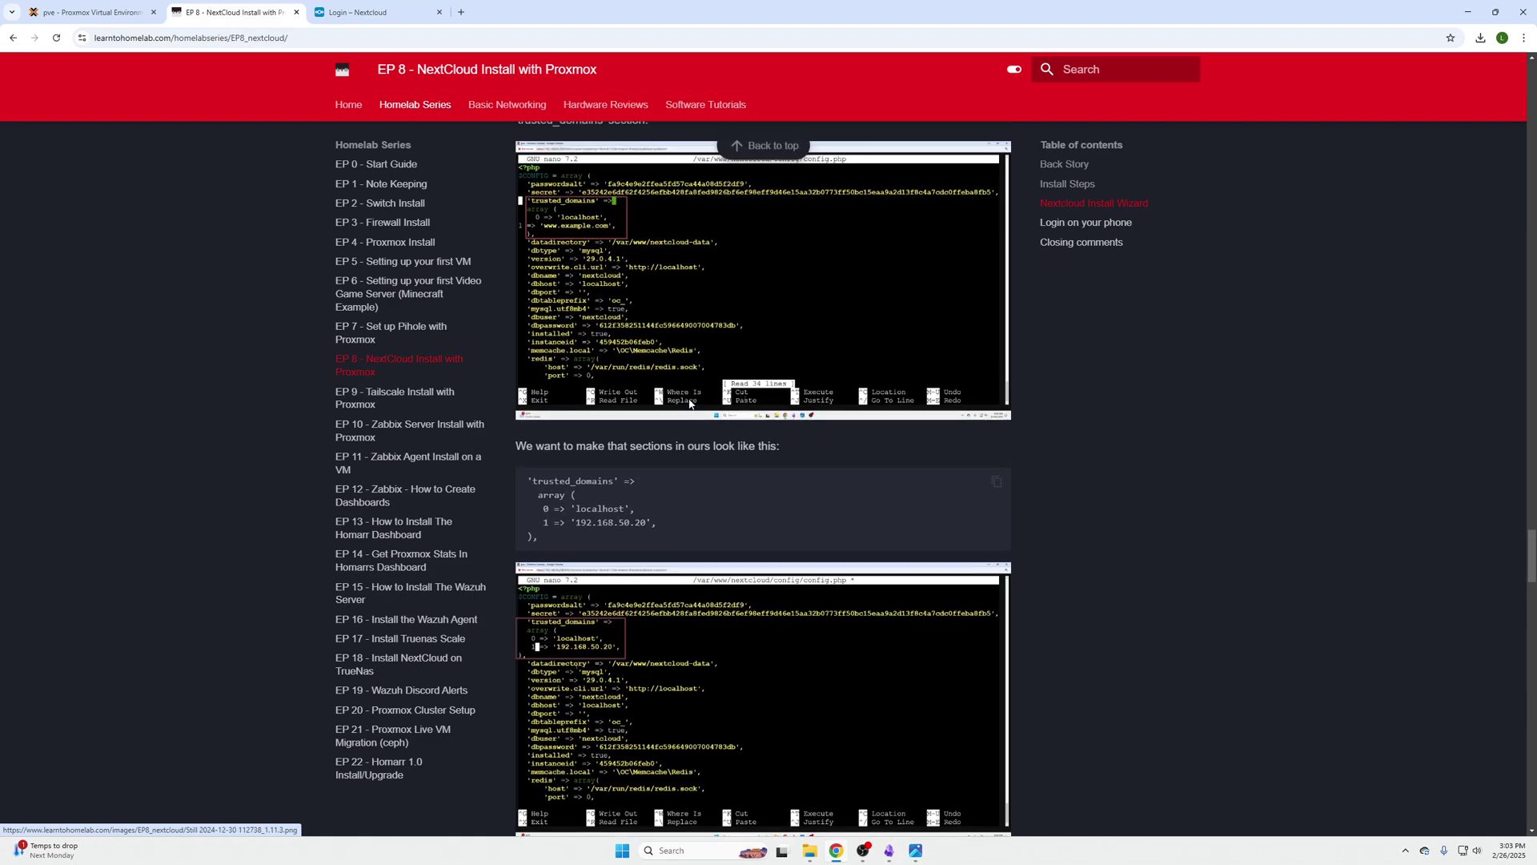
scroll(365, 796, down, 4)
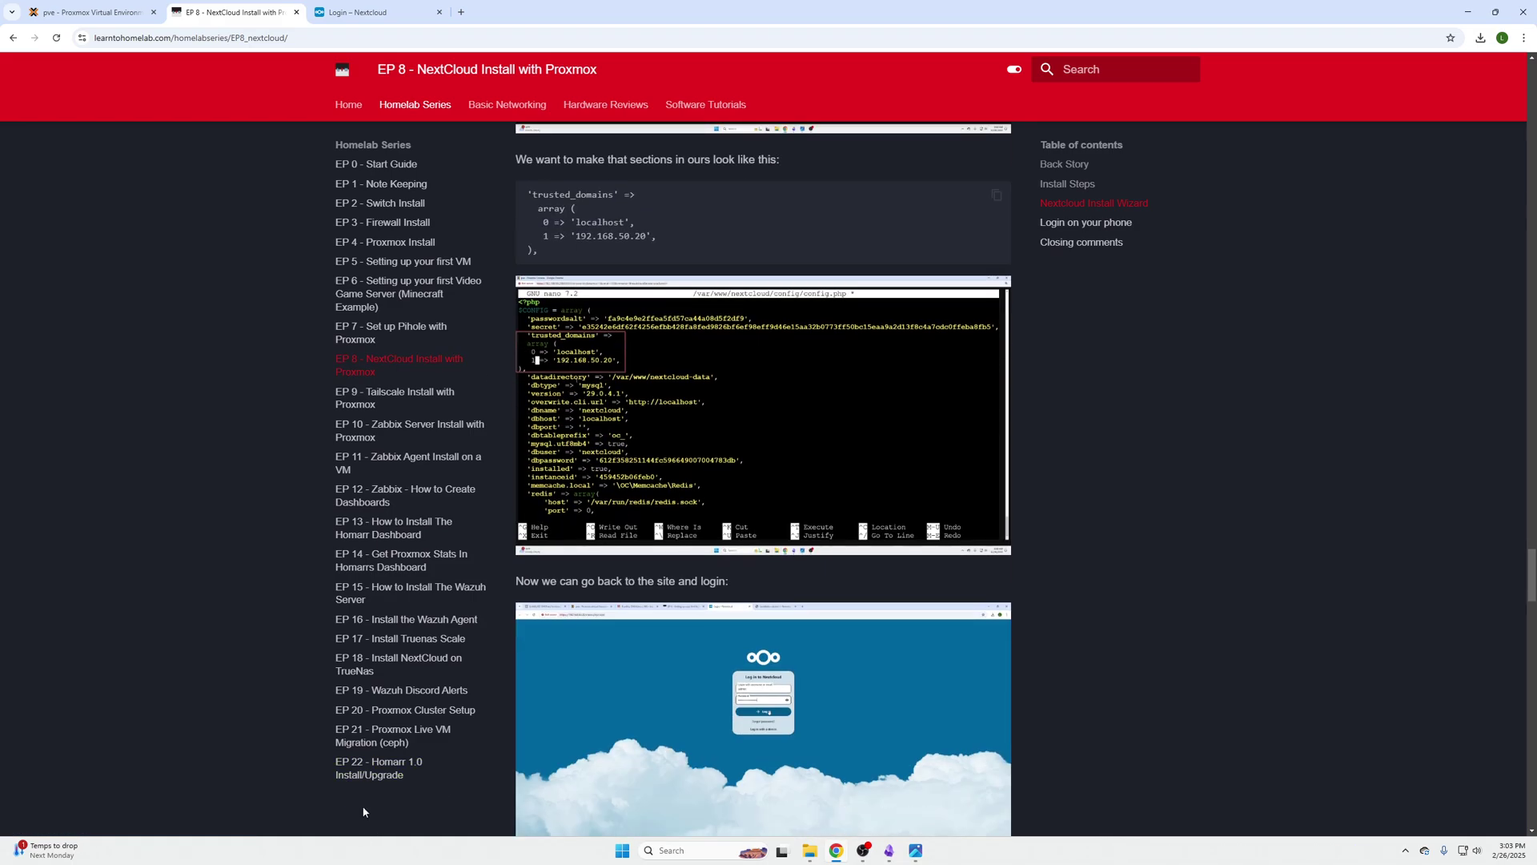
scroll(848, 668, down, 8)
scroll(858, 651, down, 20)
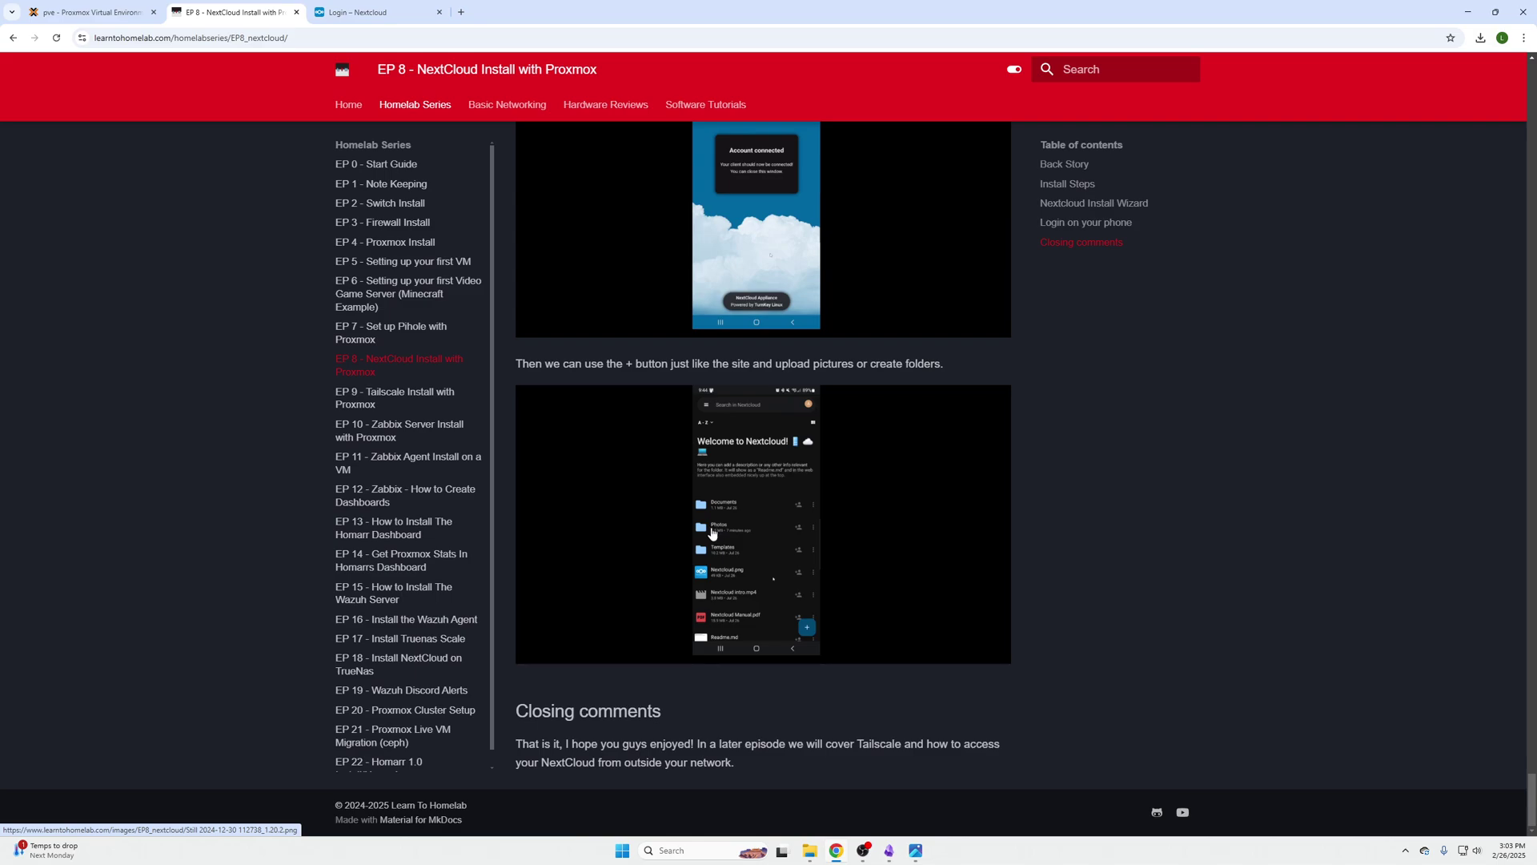
click(356, 12)
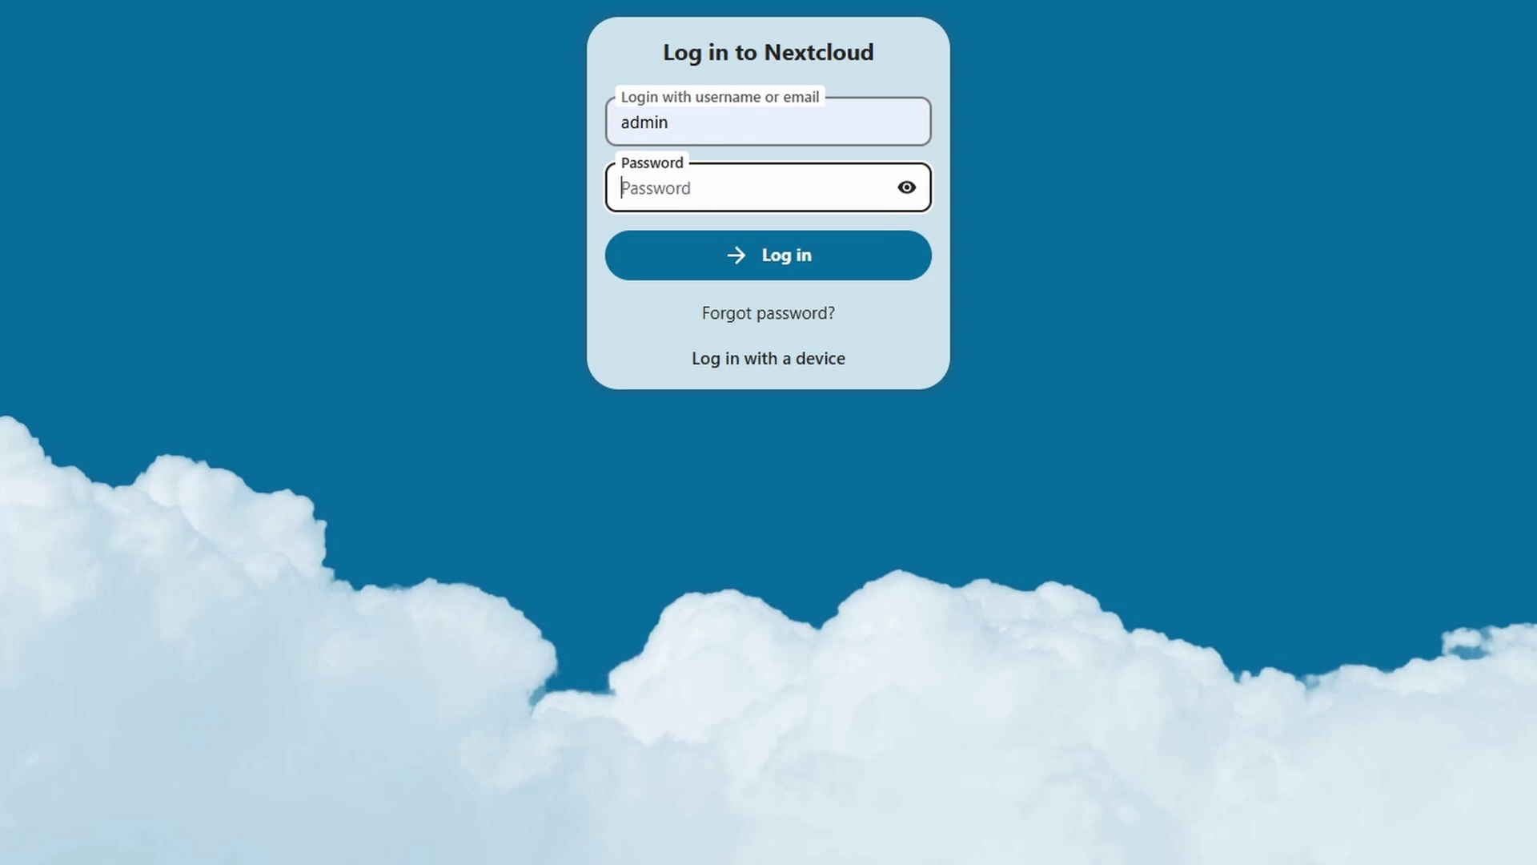
Log in to Nextcloud with the account password, open Files, and show the account menu
click(822, 182)
key(ctrl+v)
click(815, 253)
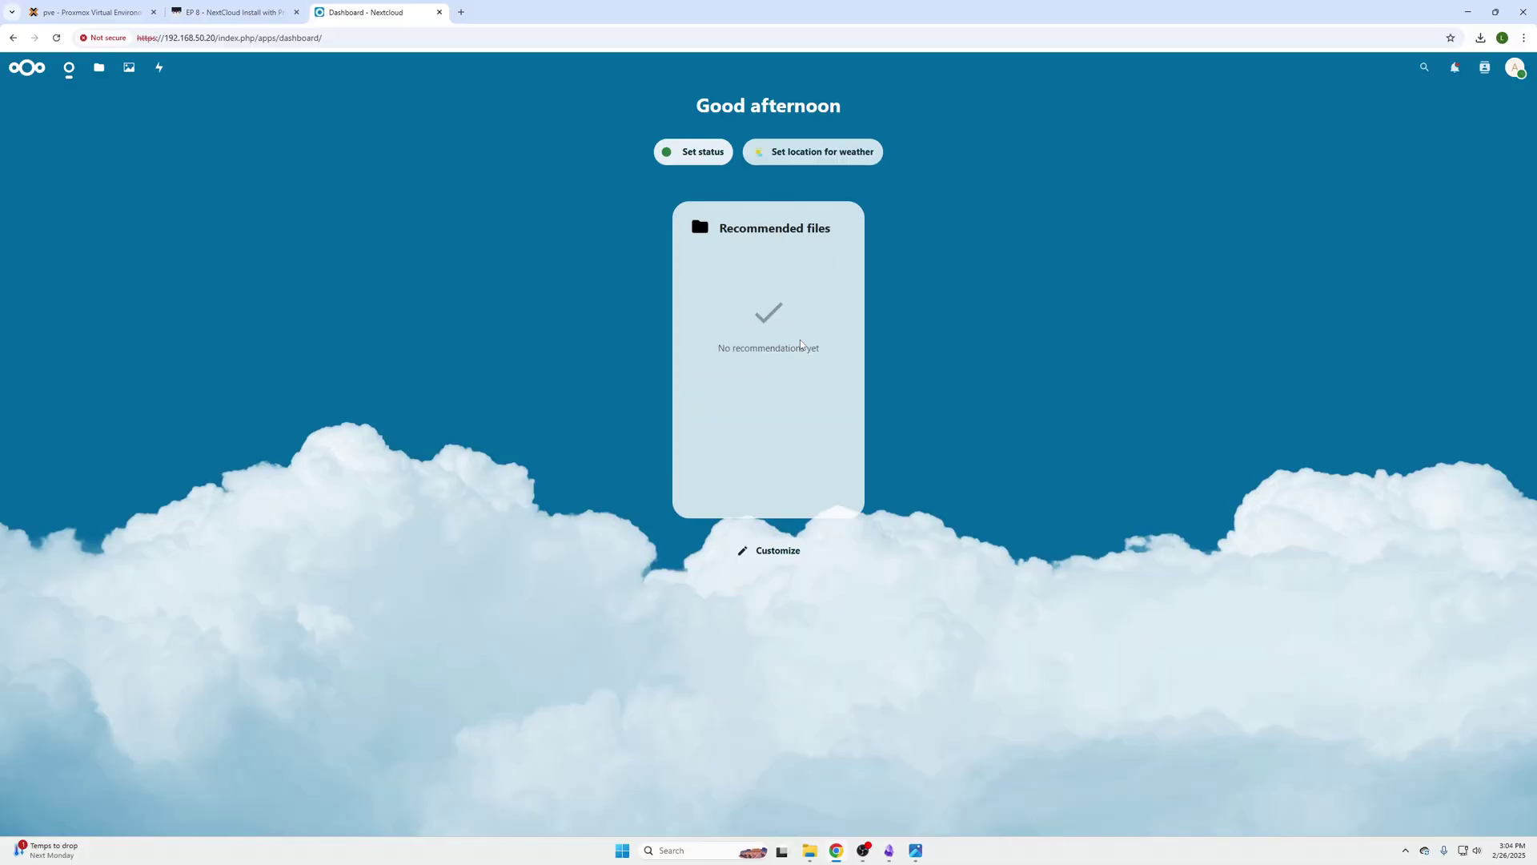
click(99, 67)
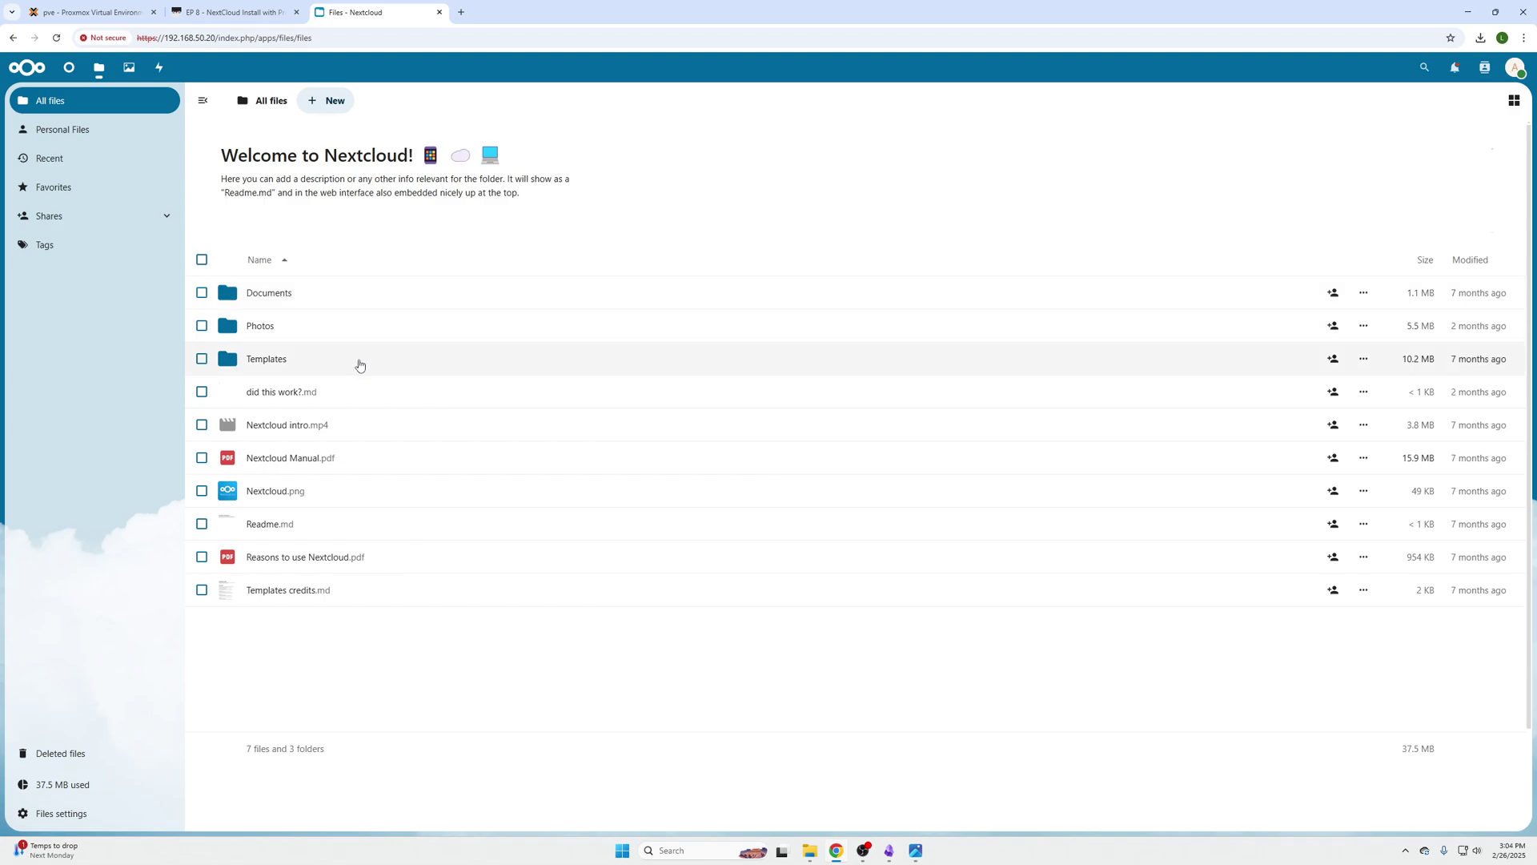
click(1513, 68)
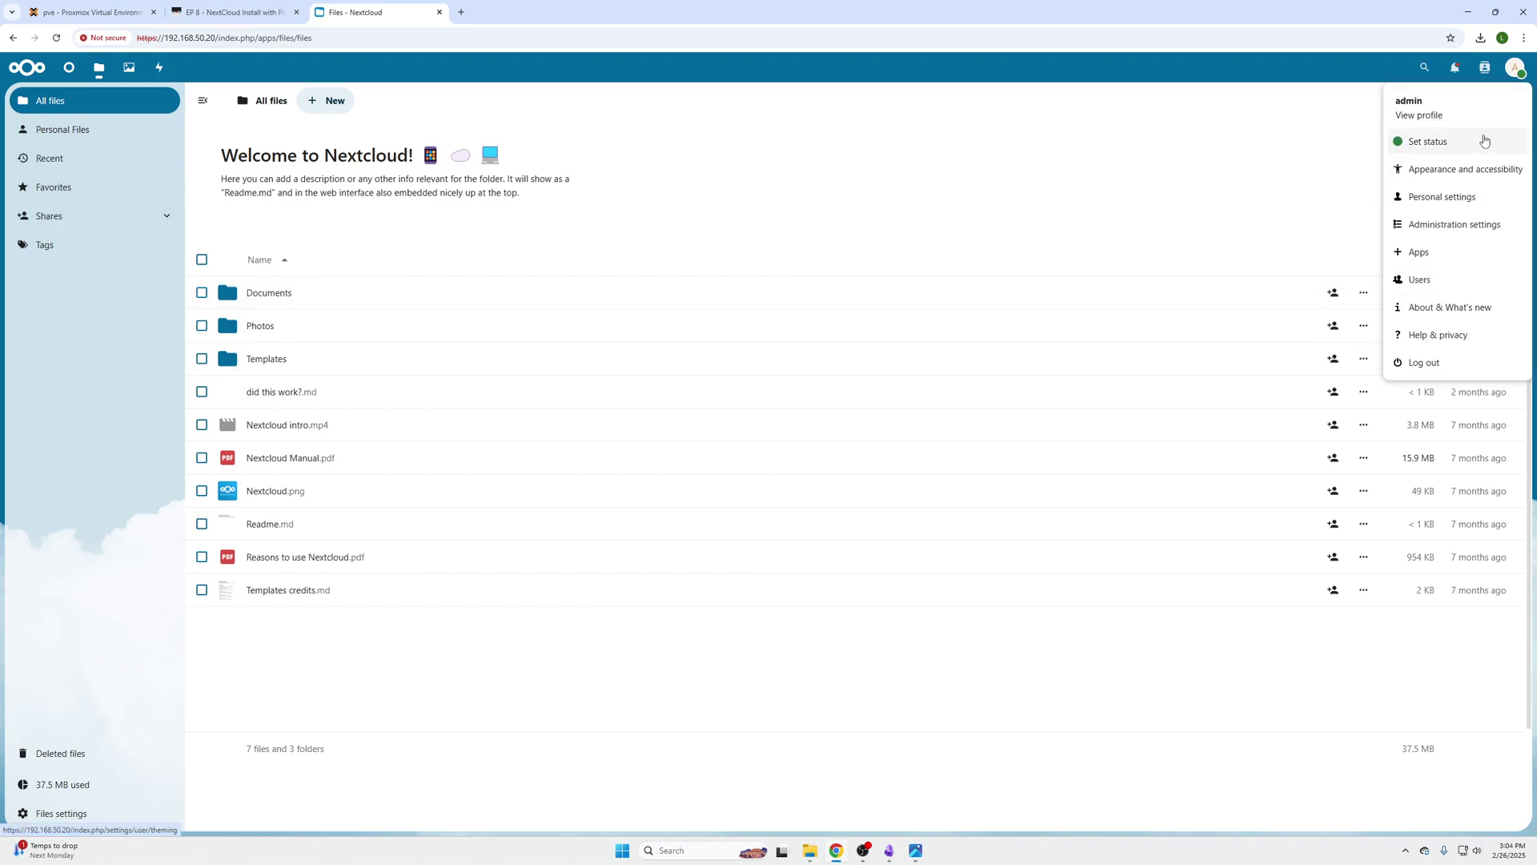
Open the App Store, glance at Featured apps, and settle on the Search category
click(1456, 260)
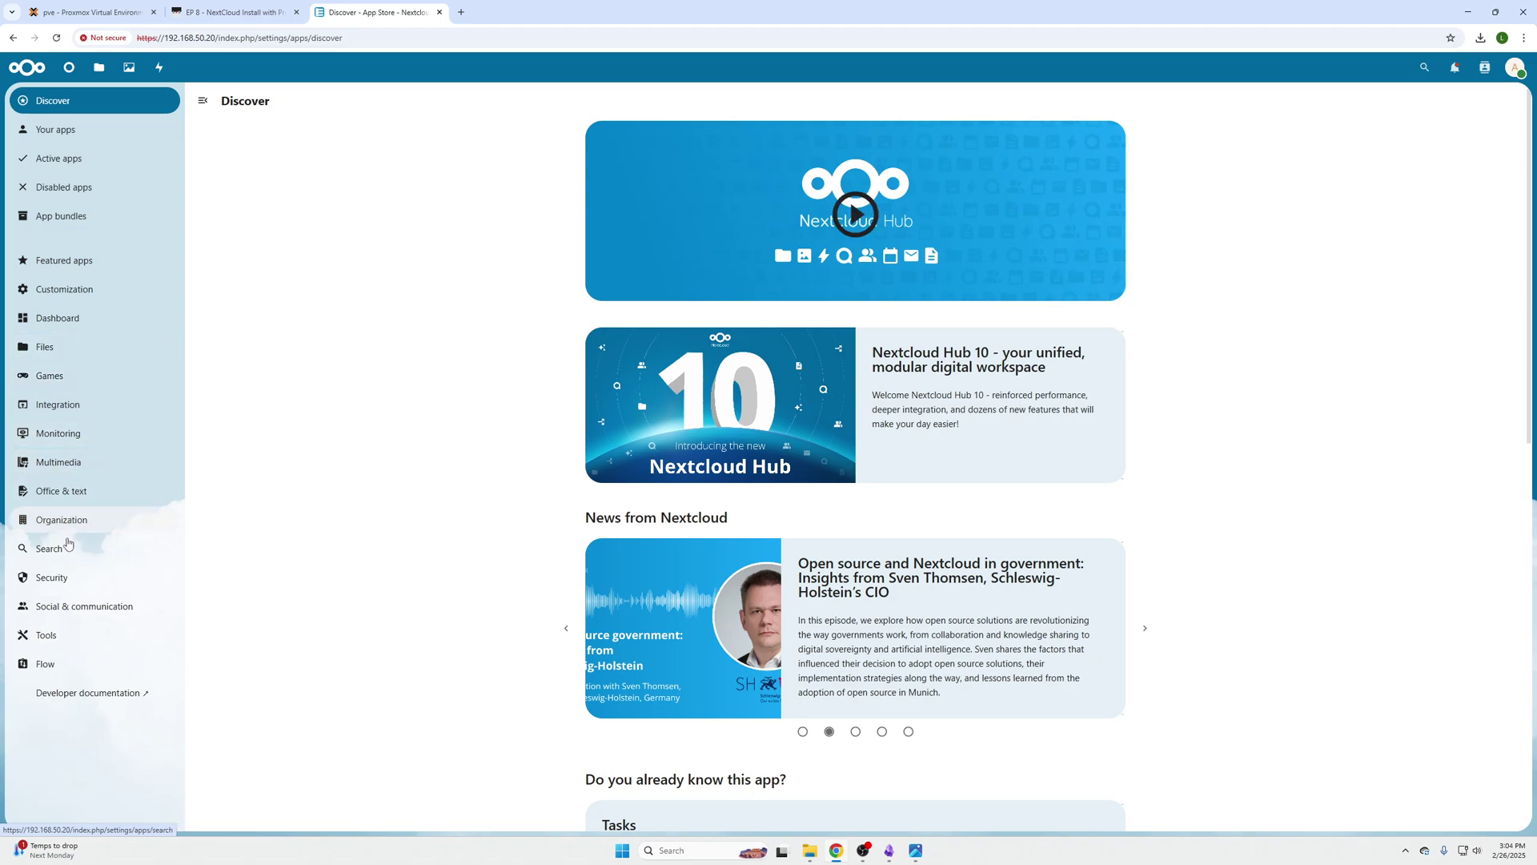
click(65, 550)
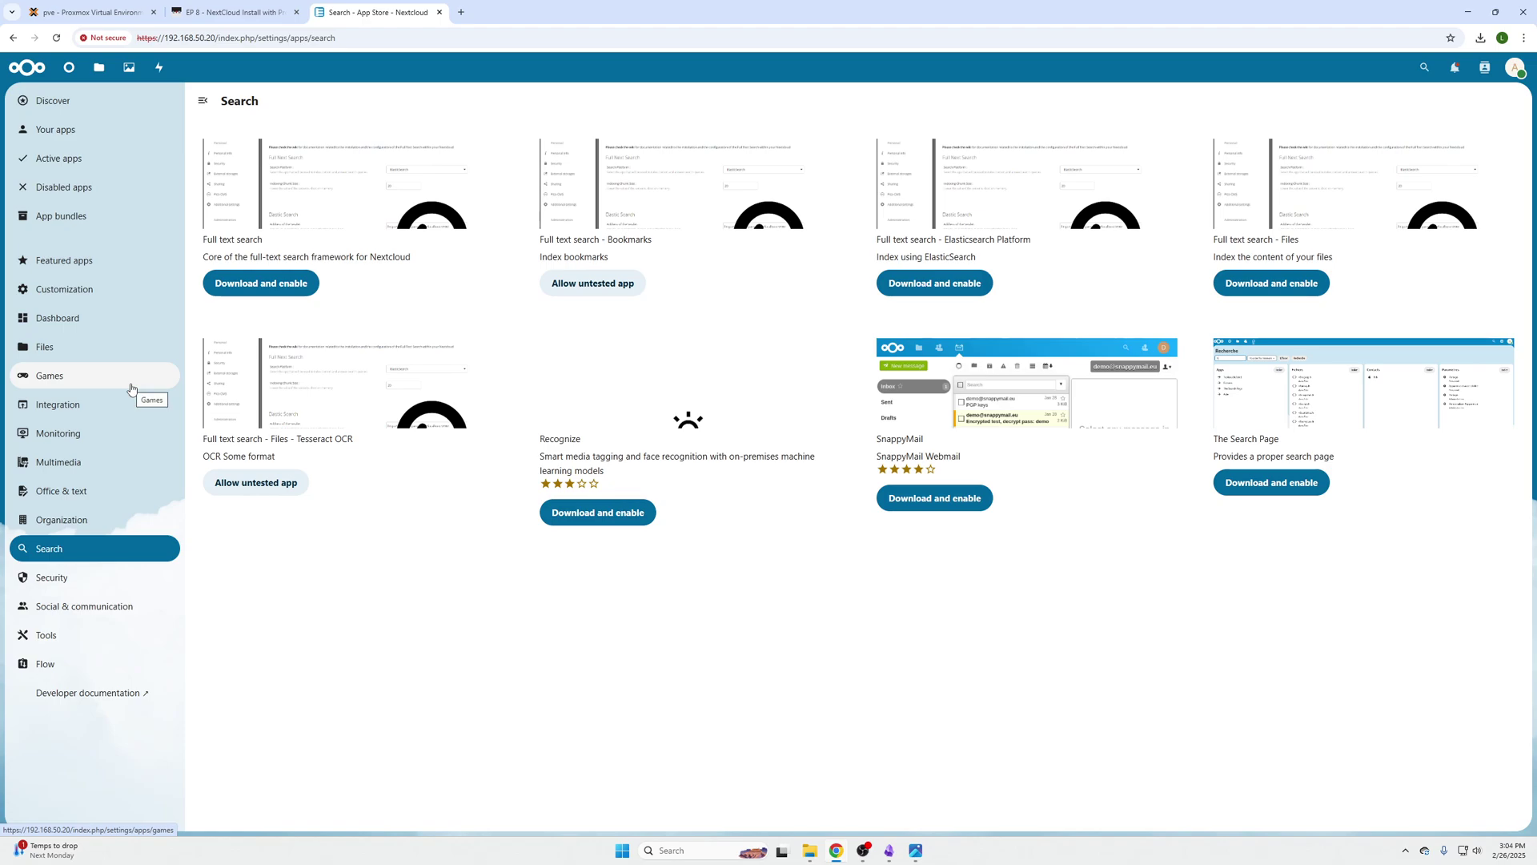
click(84, 261)
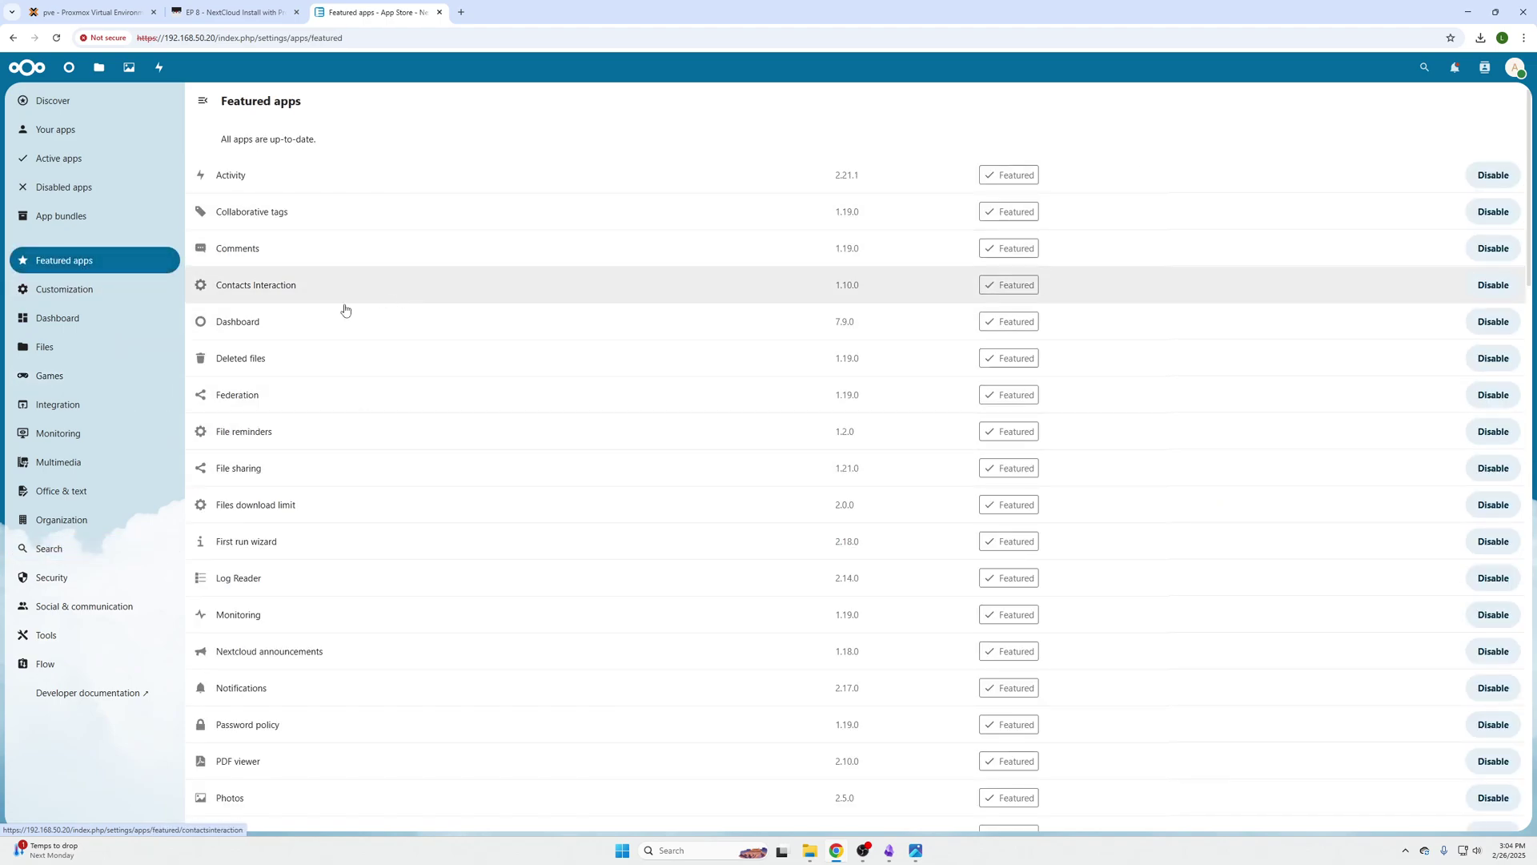
click(54, 547)
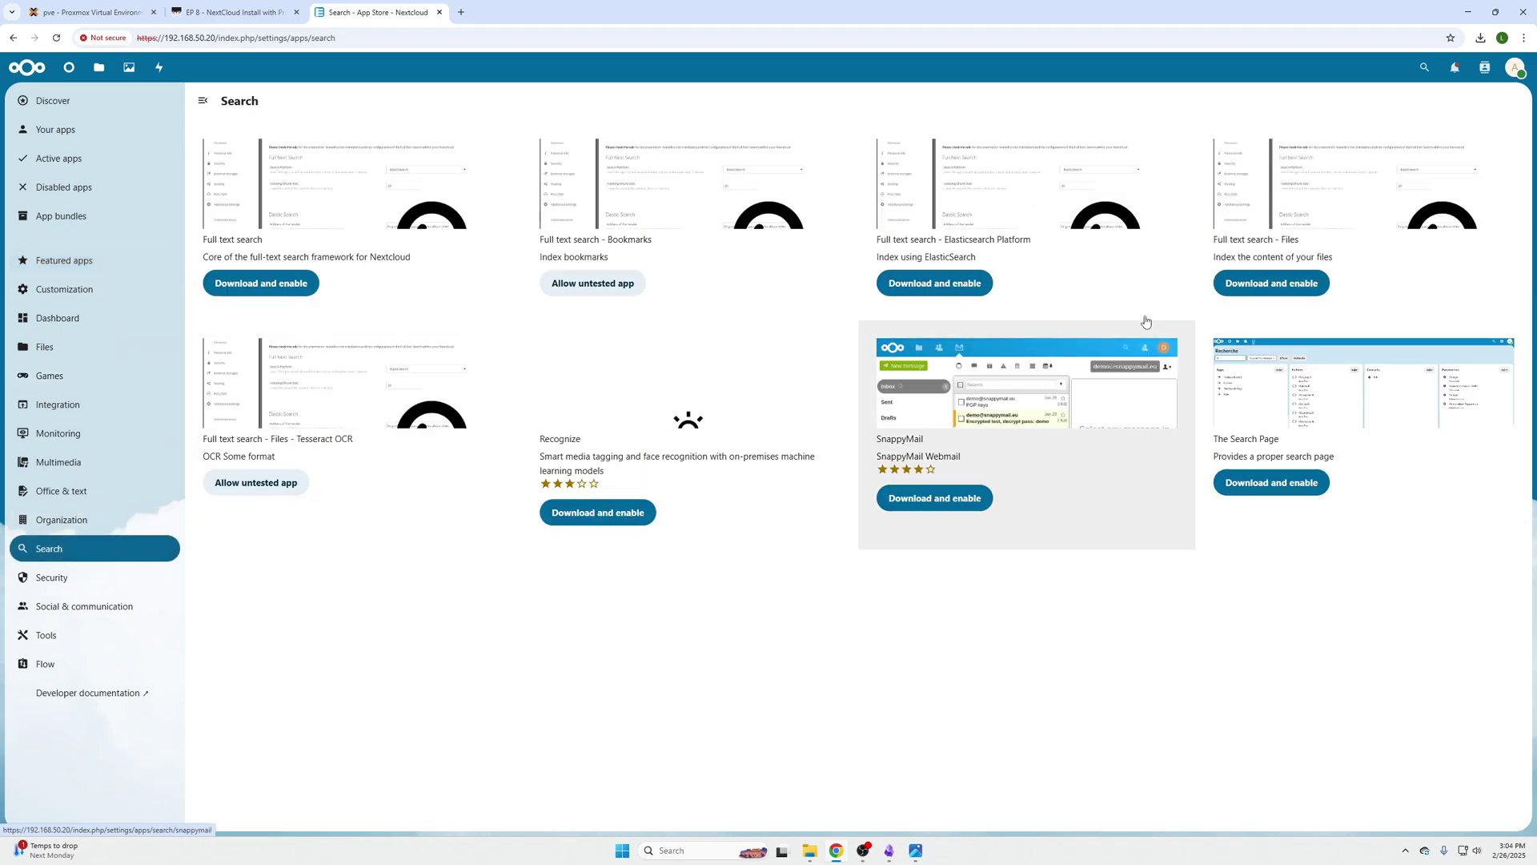
Search for 'notes' to list the Login notes, Notes, QOwnNotesAPI and Quick notes apps
click(1424, 67)
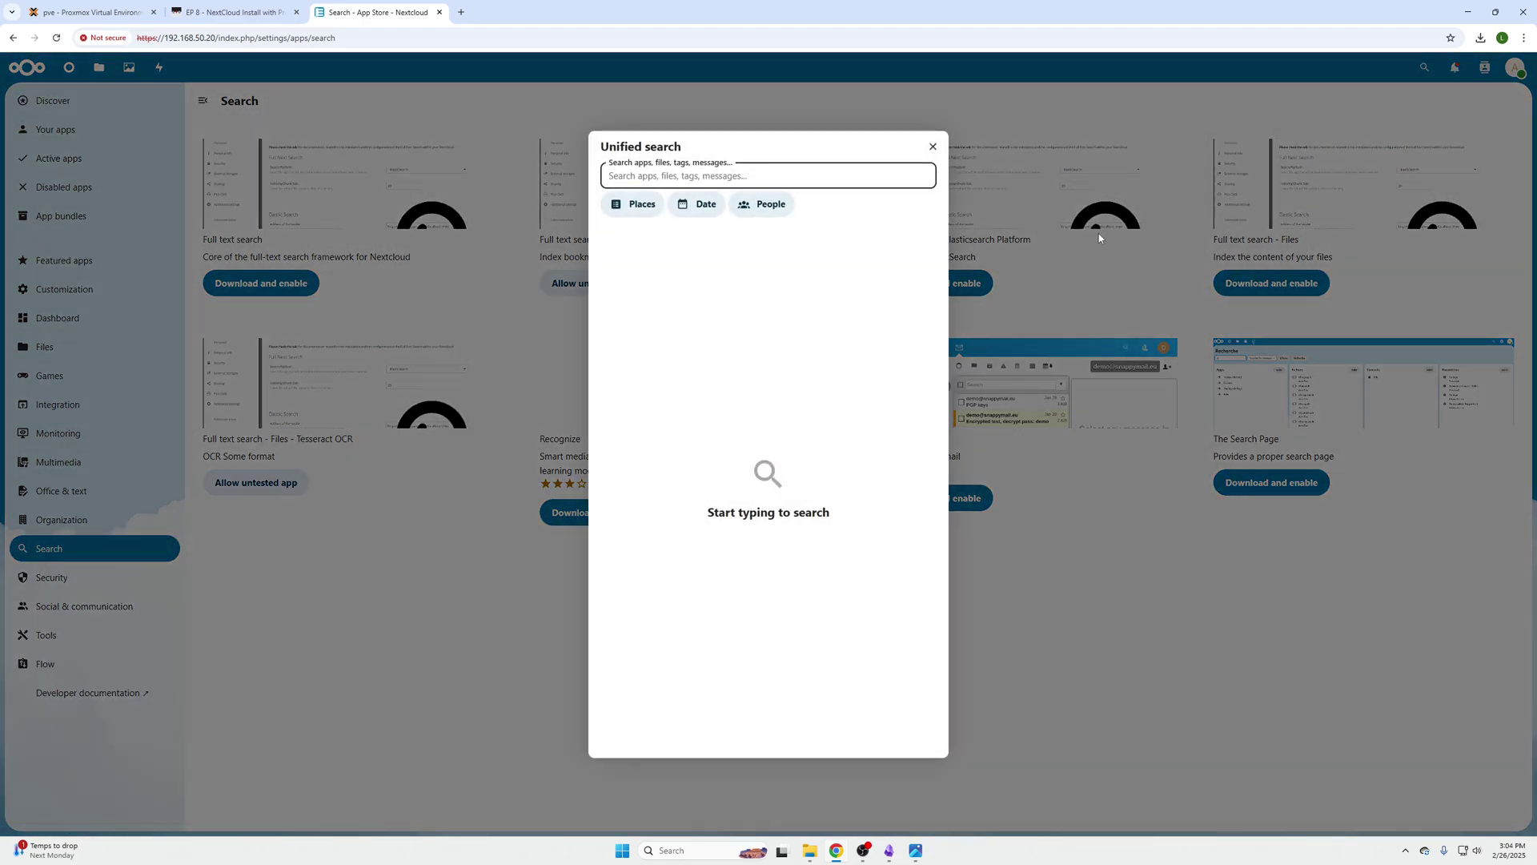
text(notes)
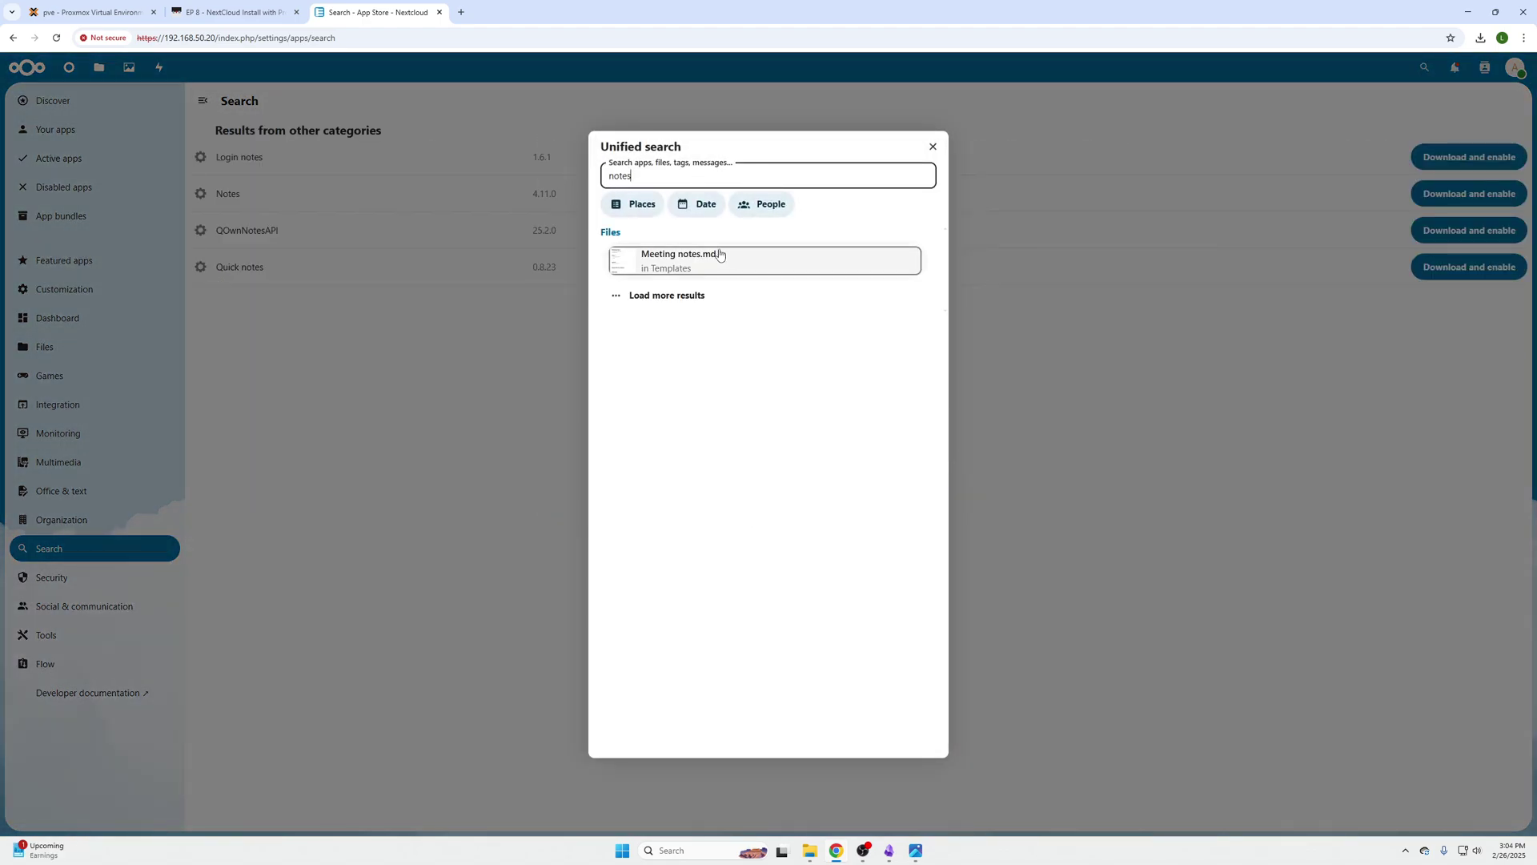
click(680, 297)
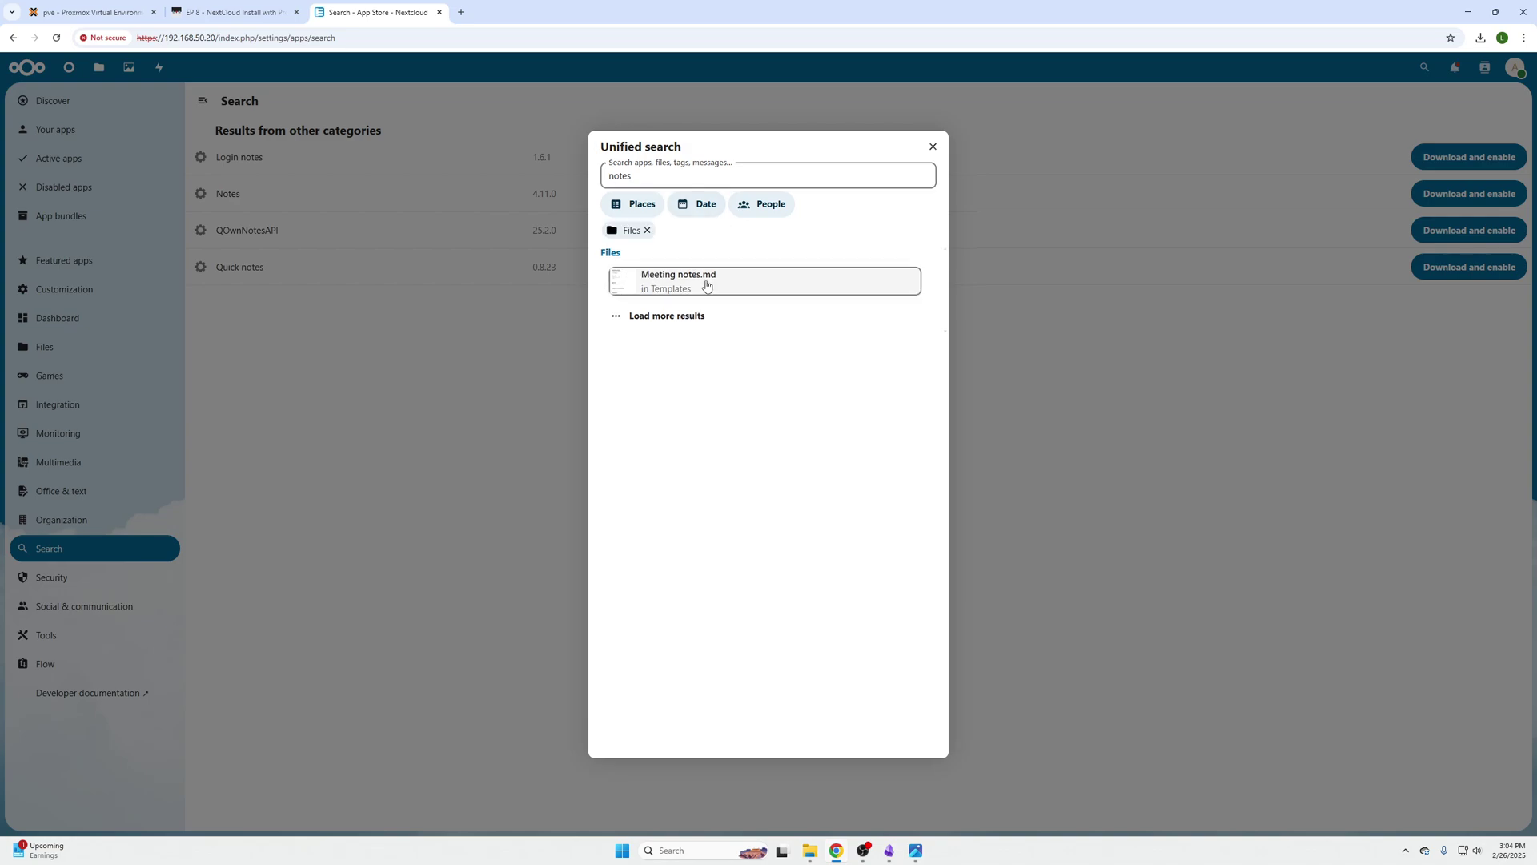
click(934, 148)
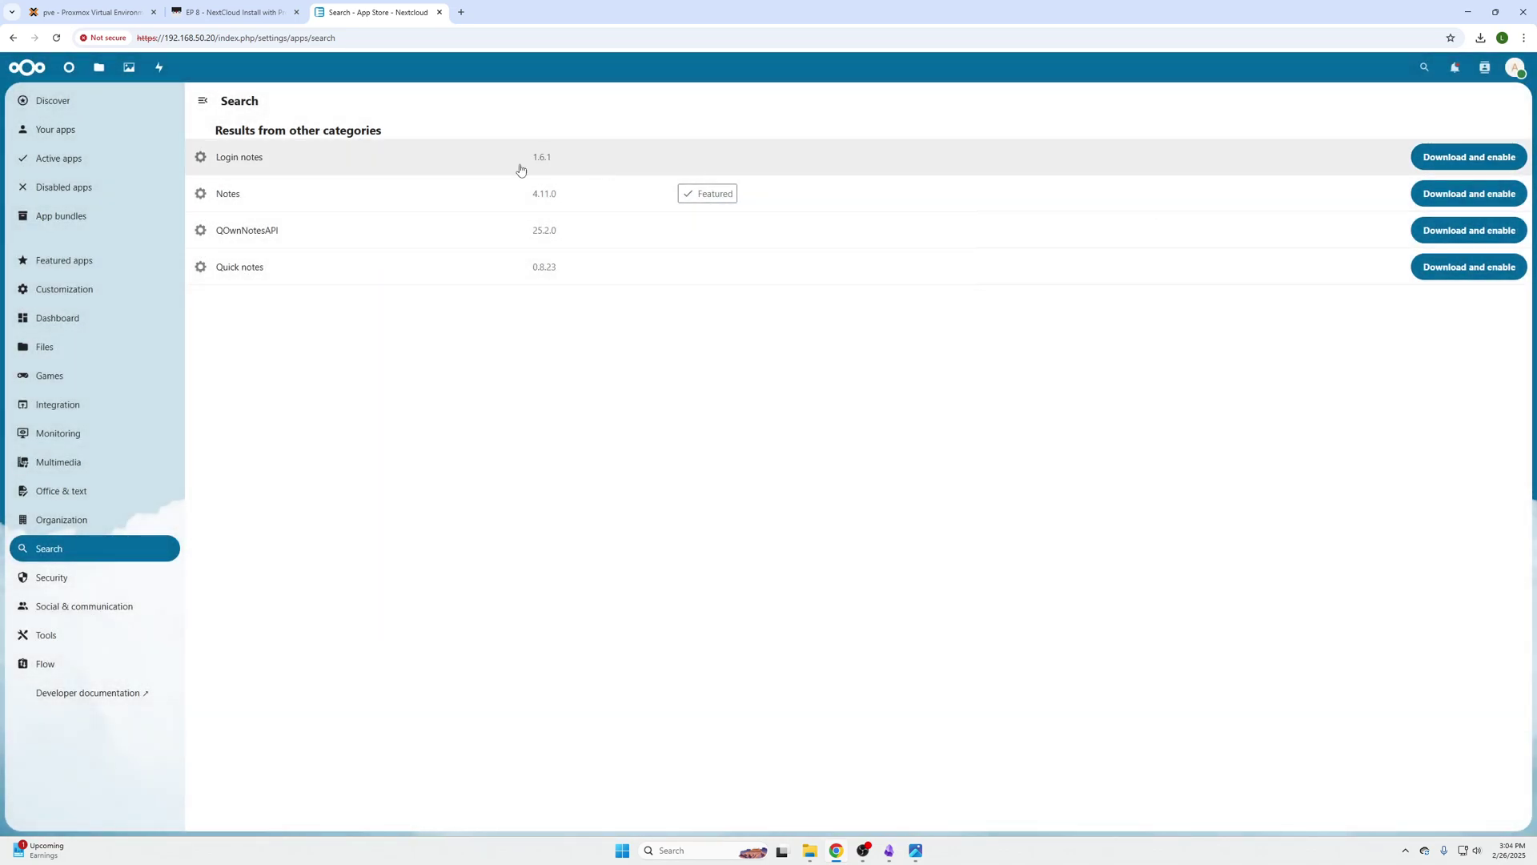
Download and enable Notes 4.11.0 from its details panel, then reload the app store
click(342, 205)
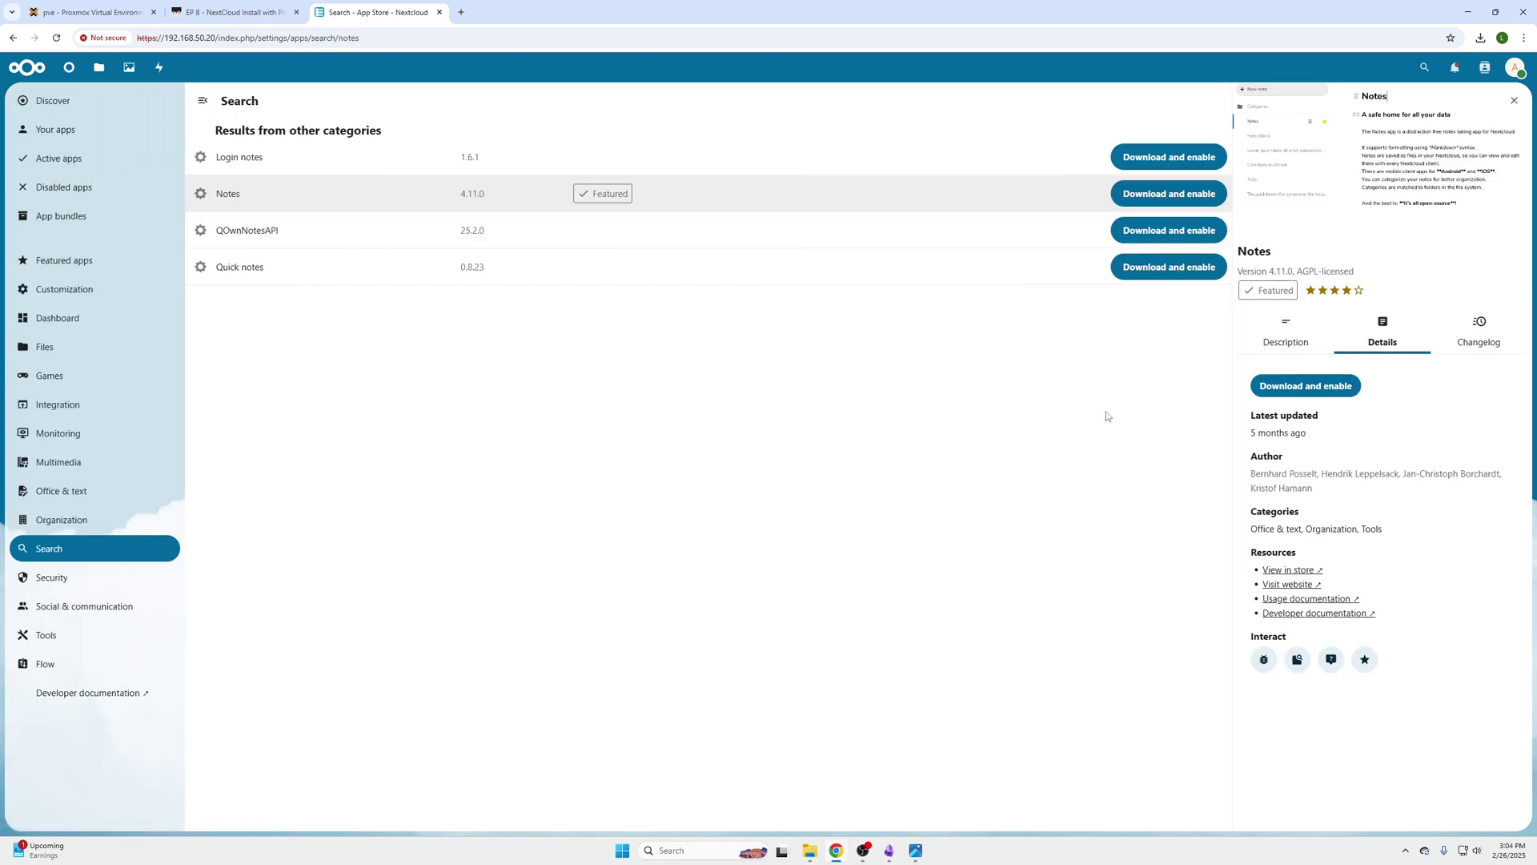
click(1306, 388)
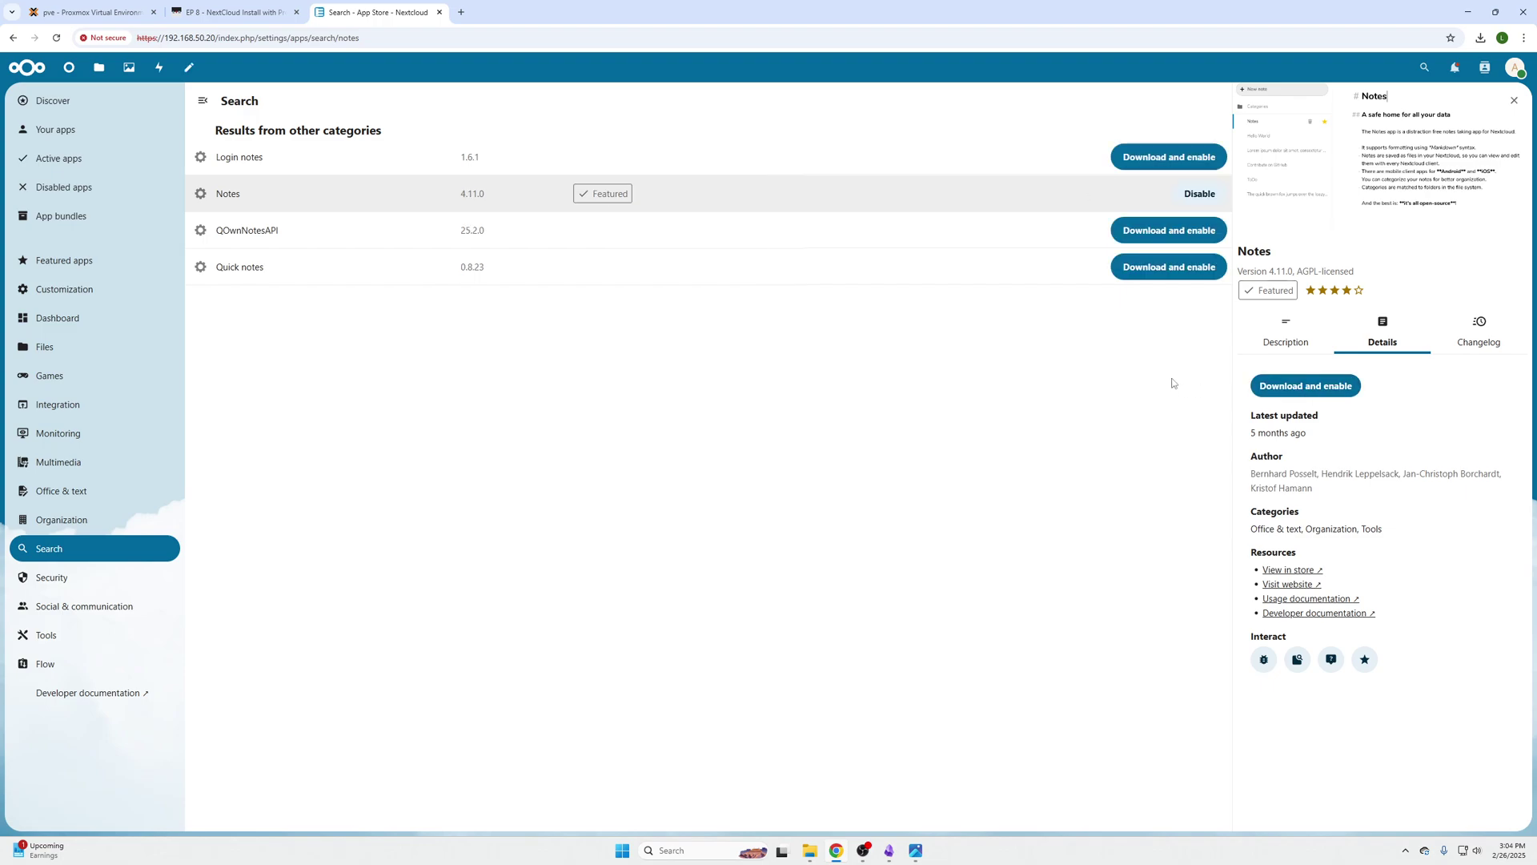
click(1513, 100)
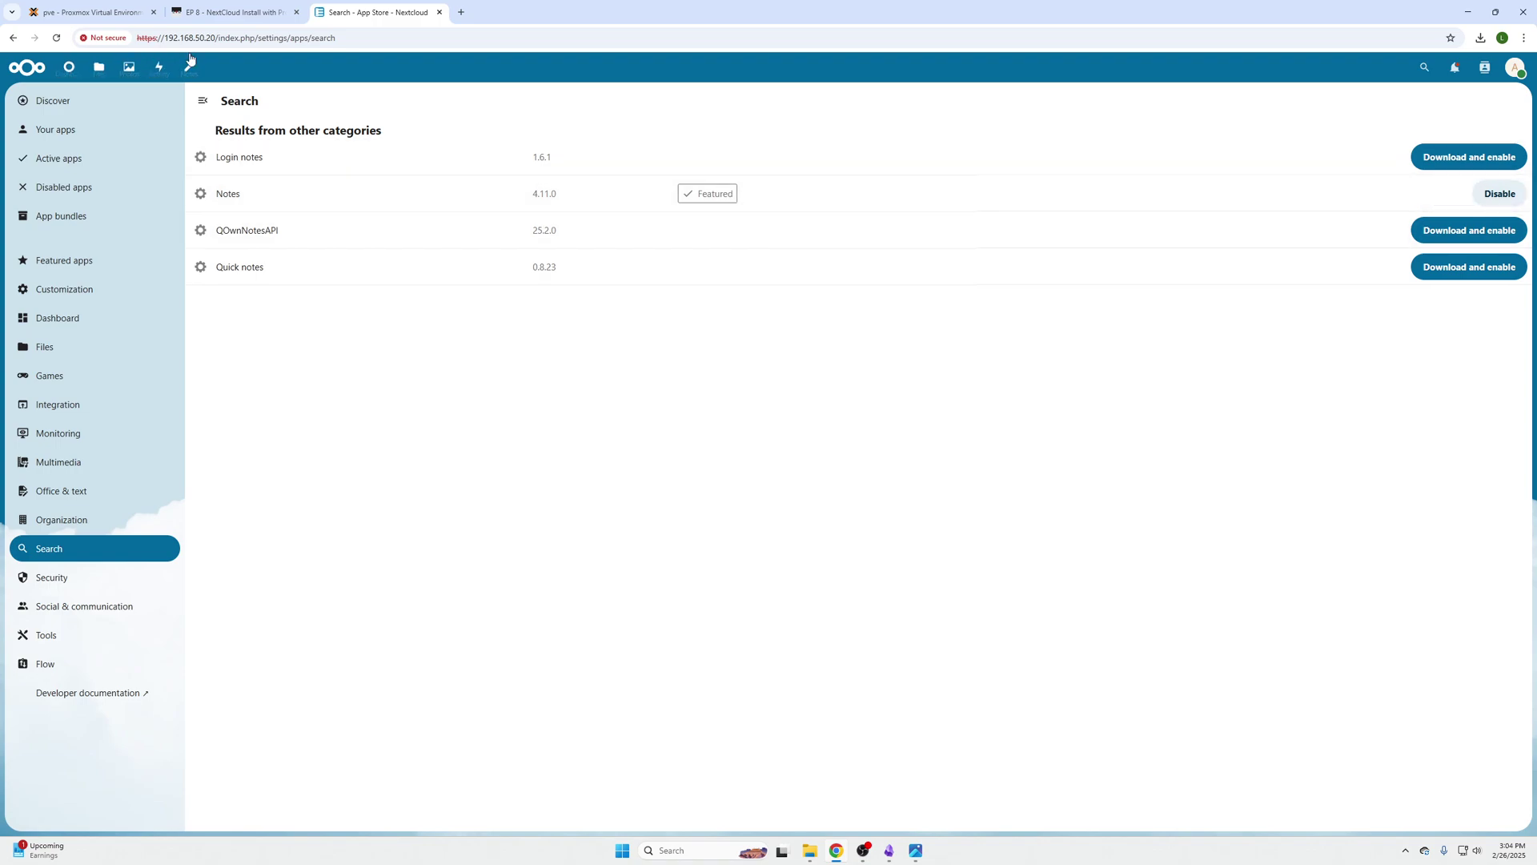
click(56, 38)
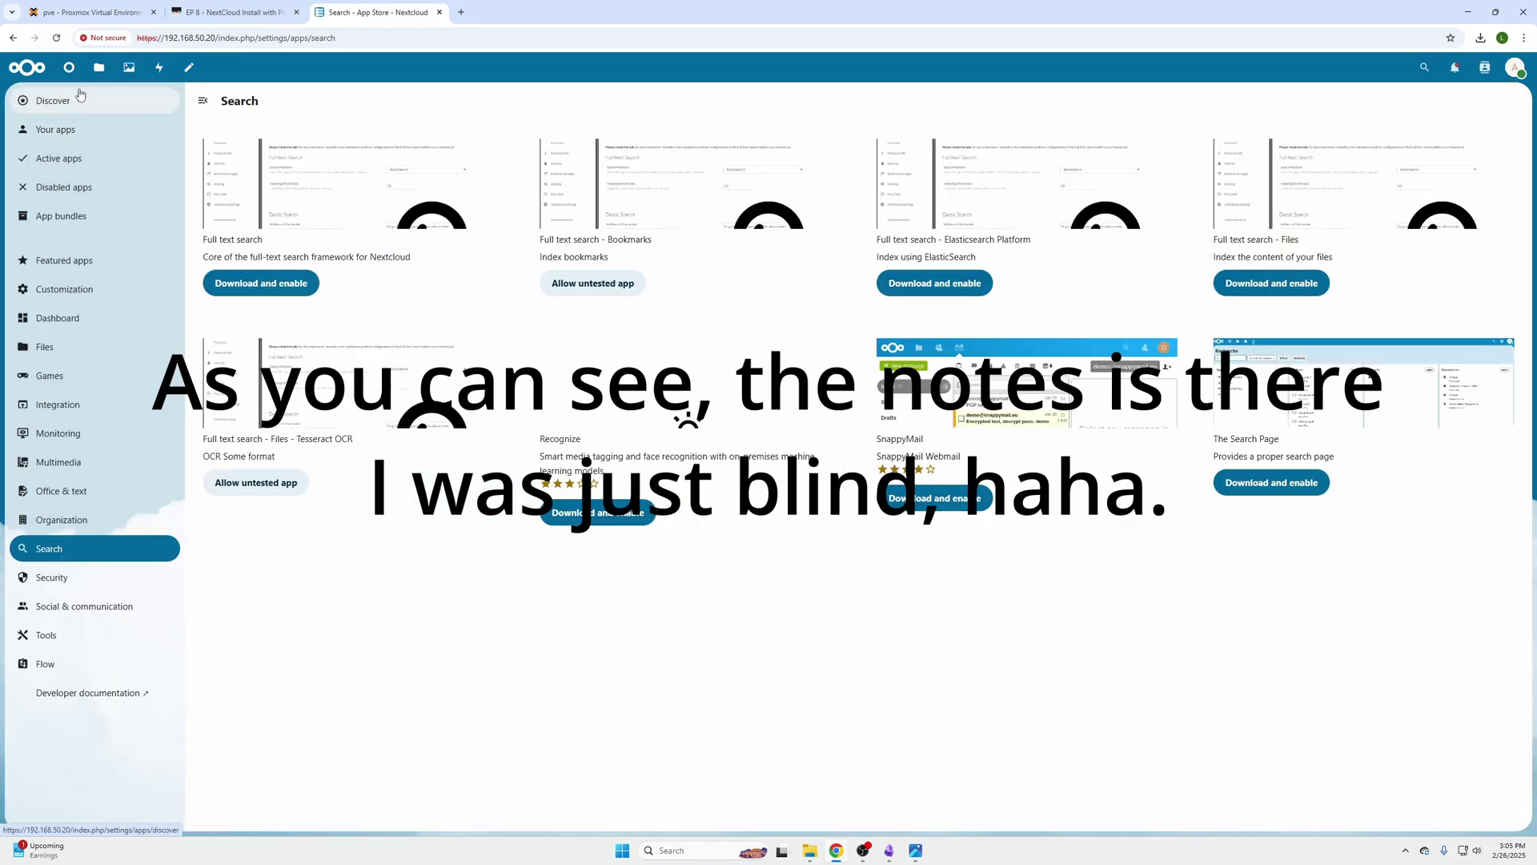
Open Notes, create the Markdown Sample note, then add a blank New note
click(69, 67)
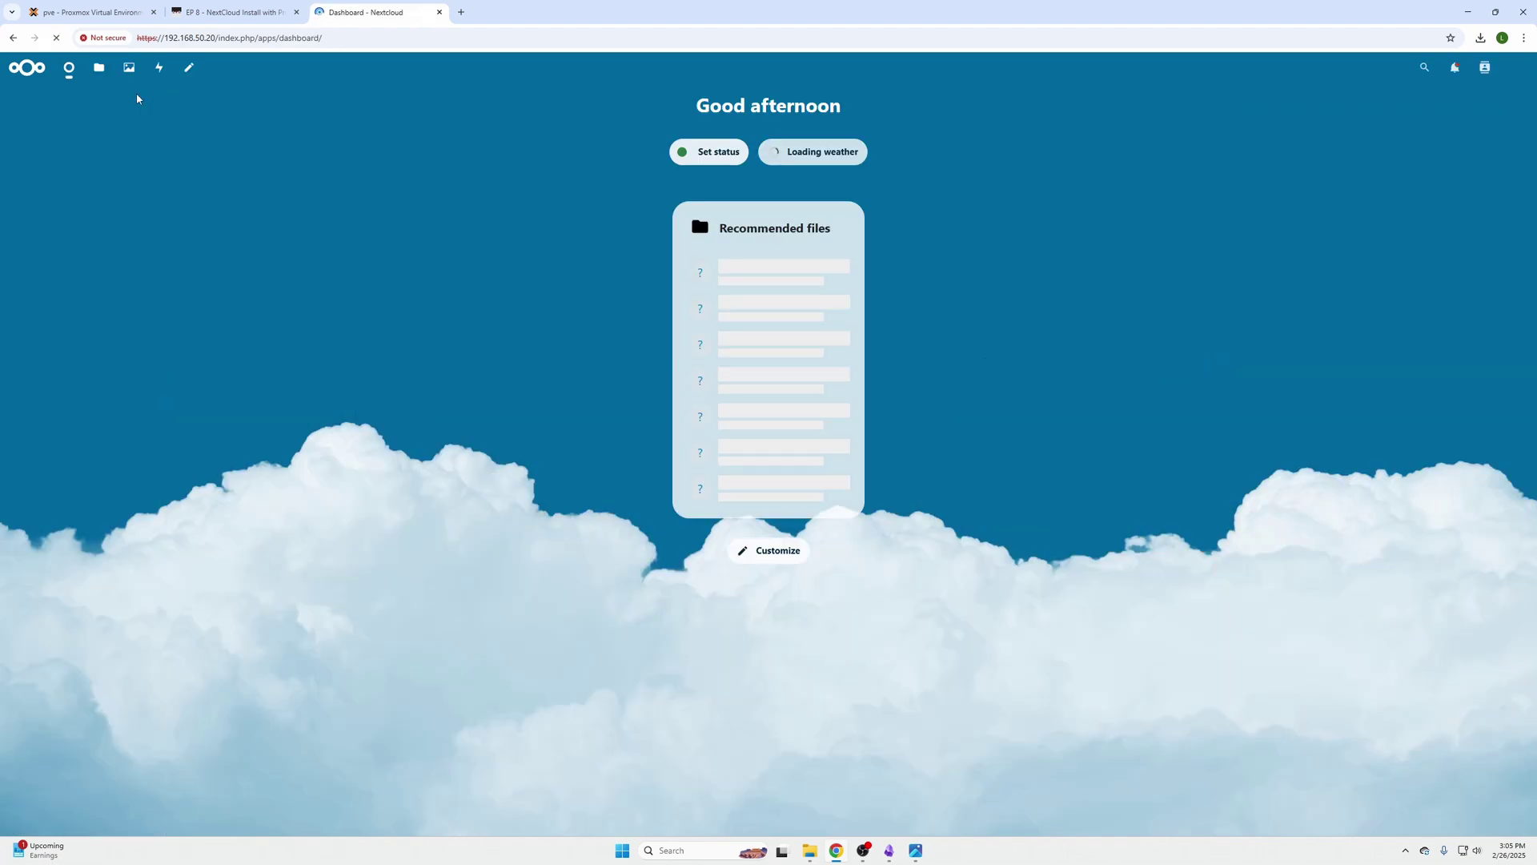
click(189, 67)
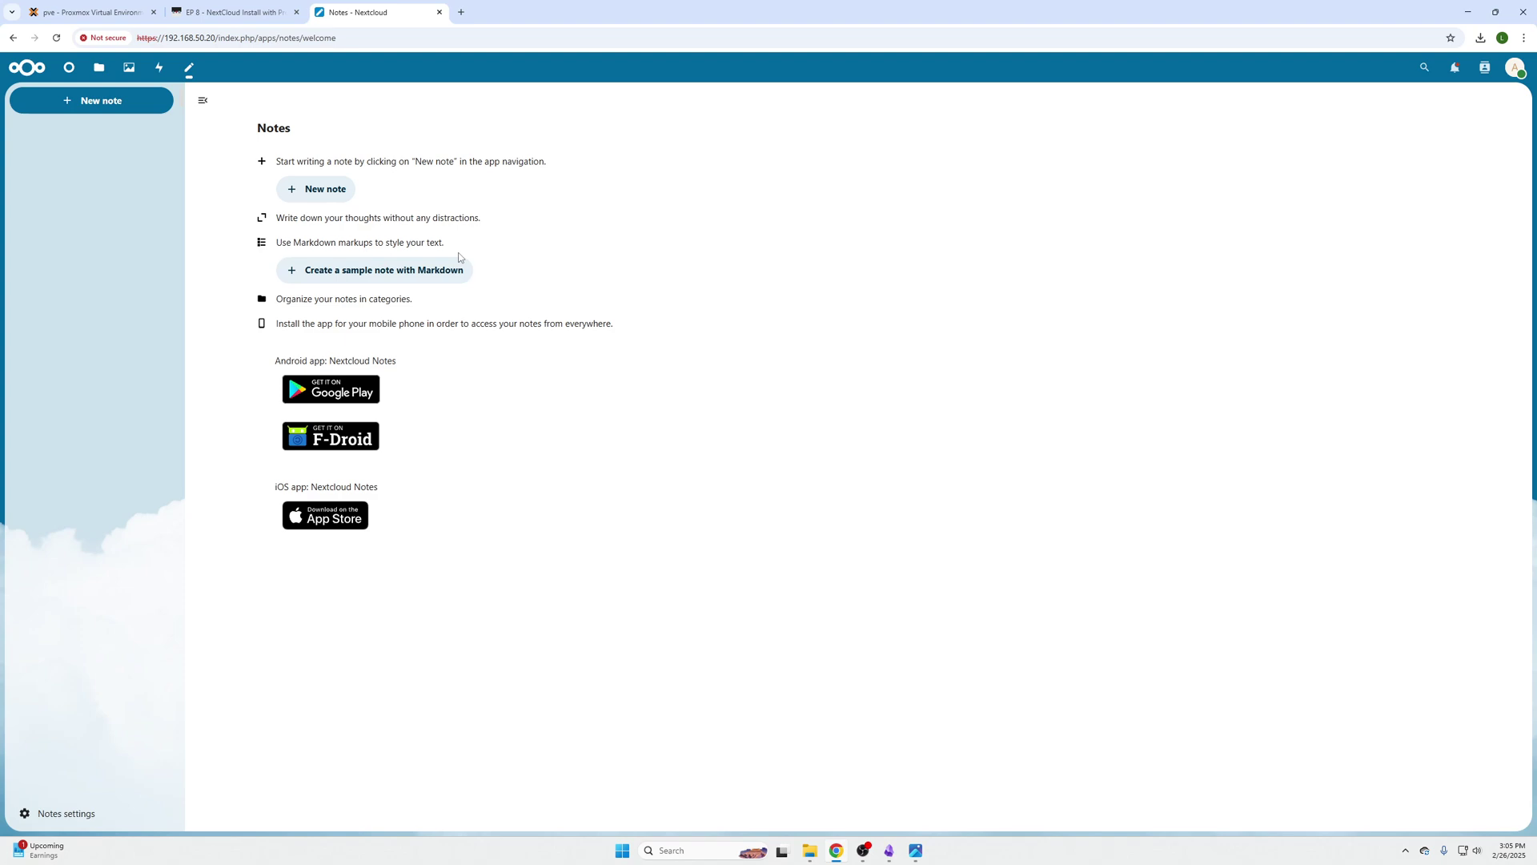
click(429, 271)
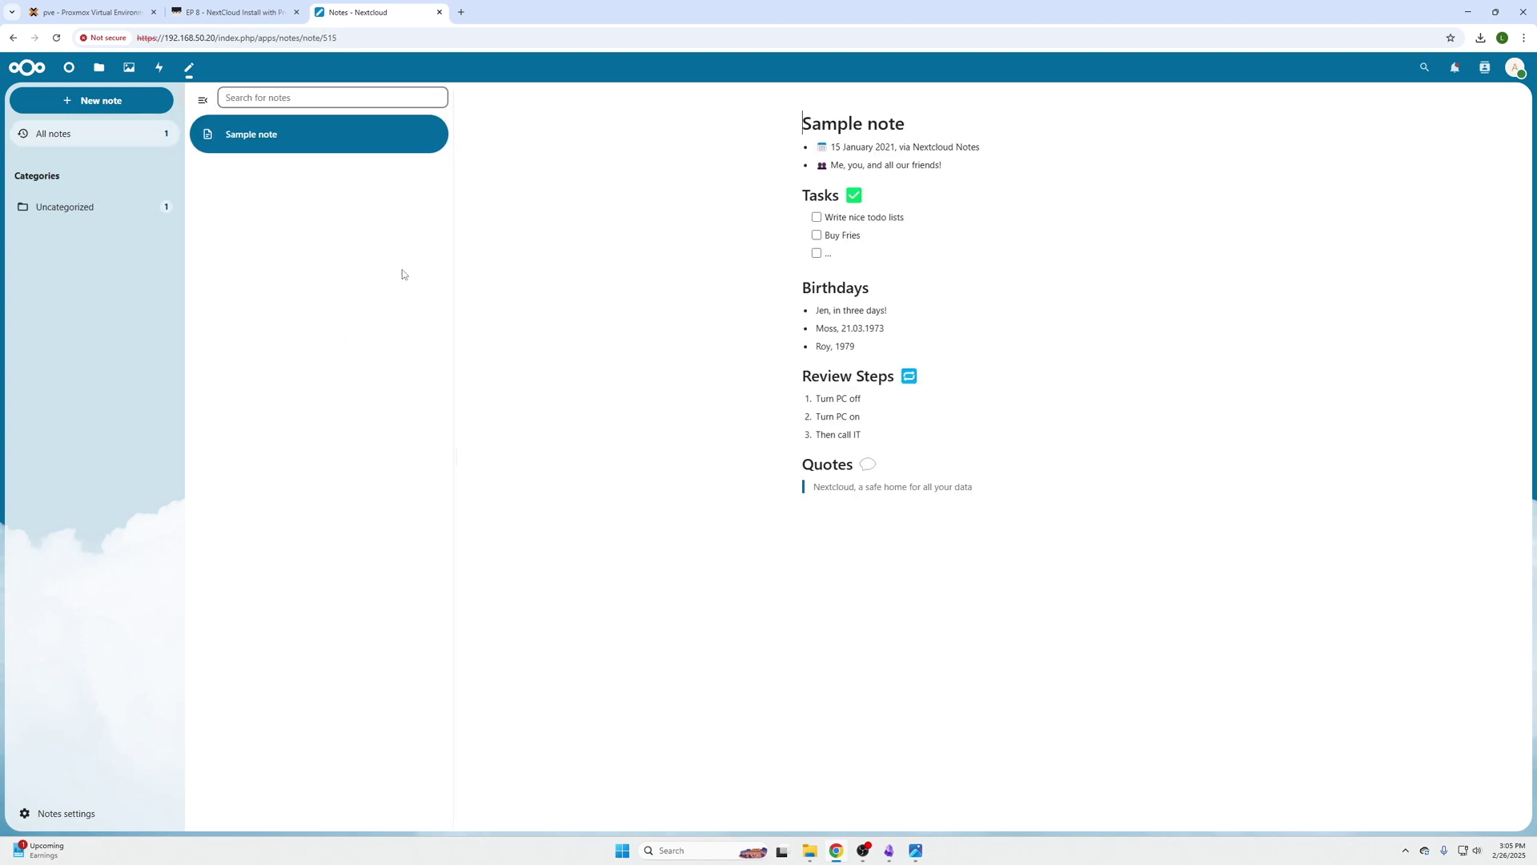
click(922, 496)
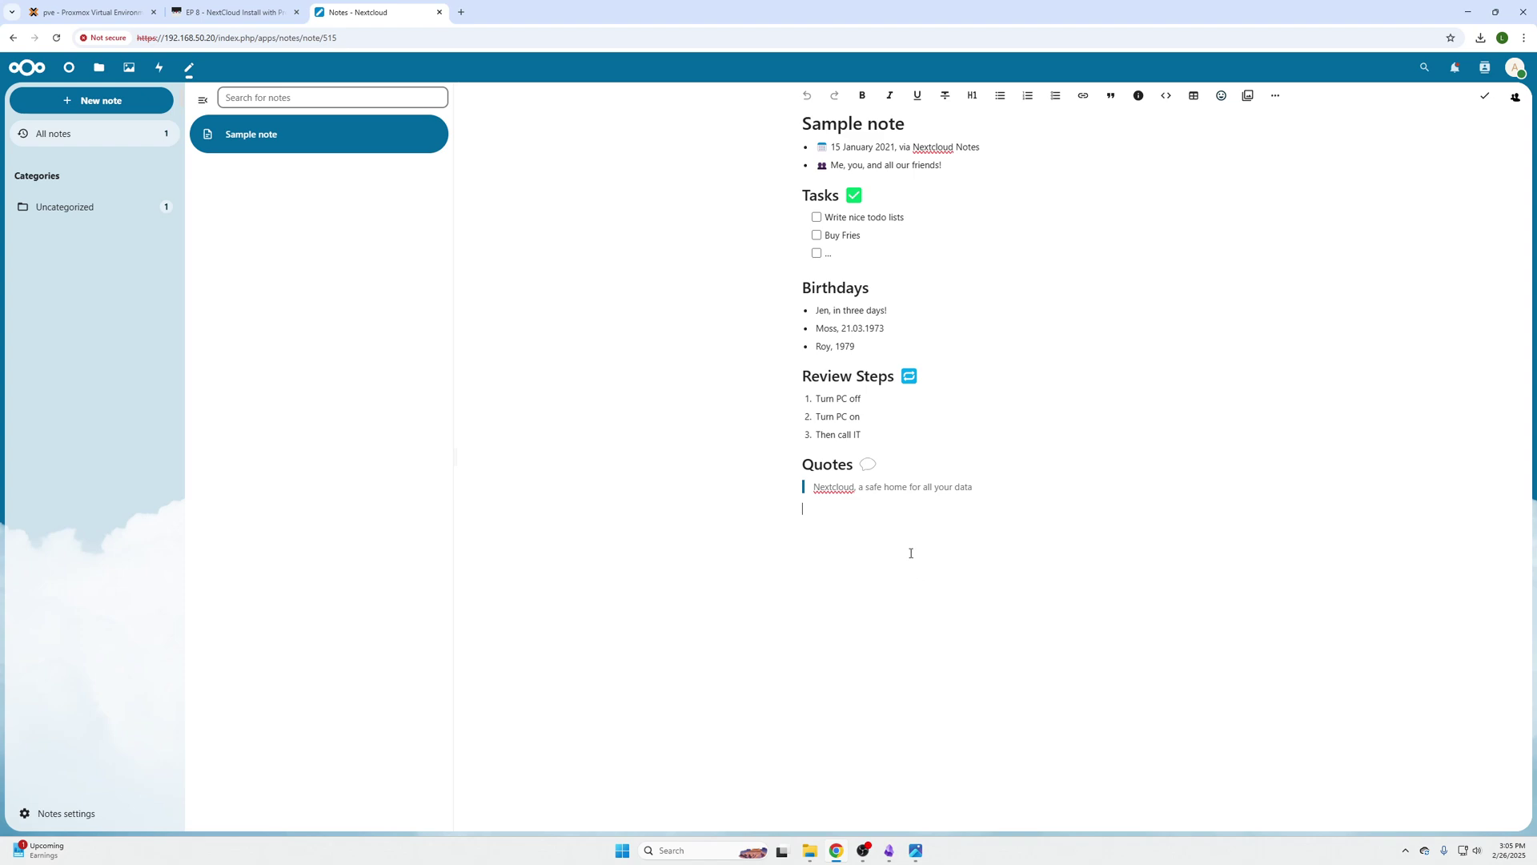
click(132, 103)
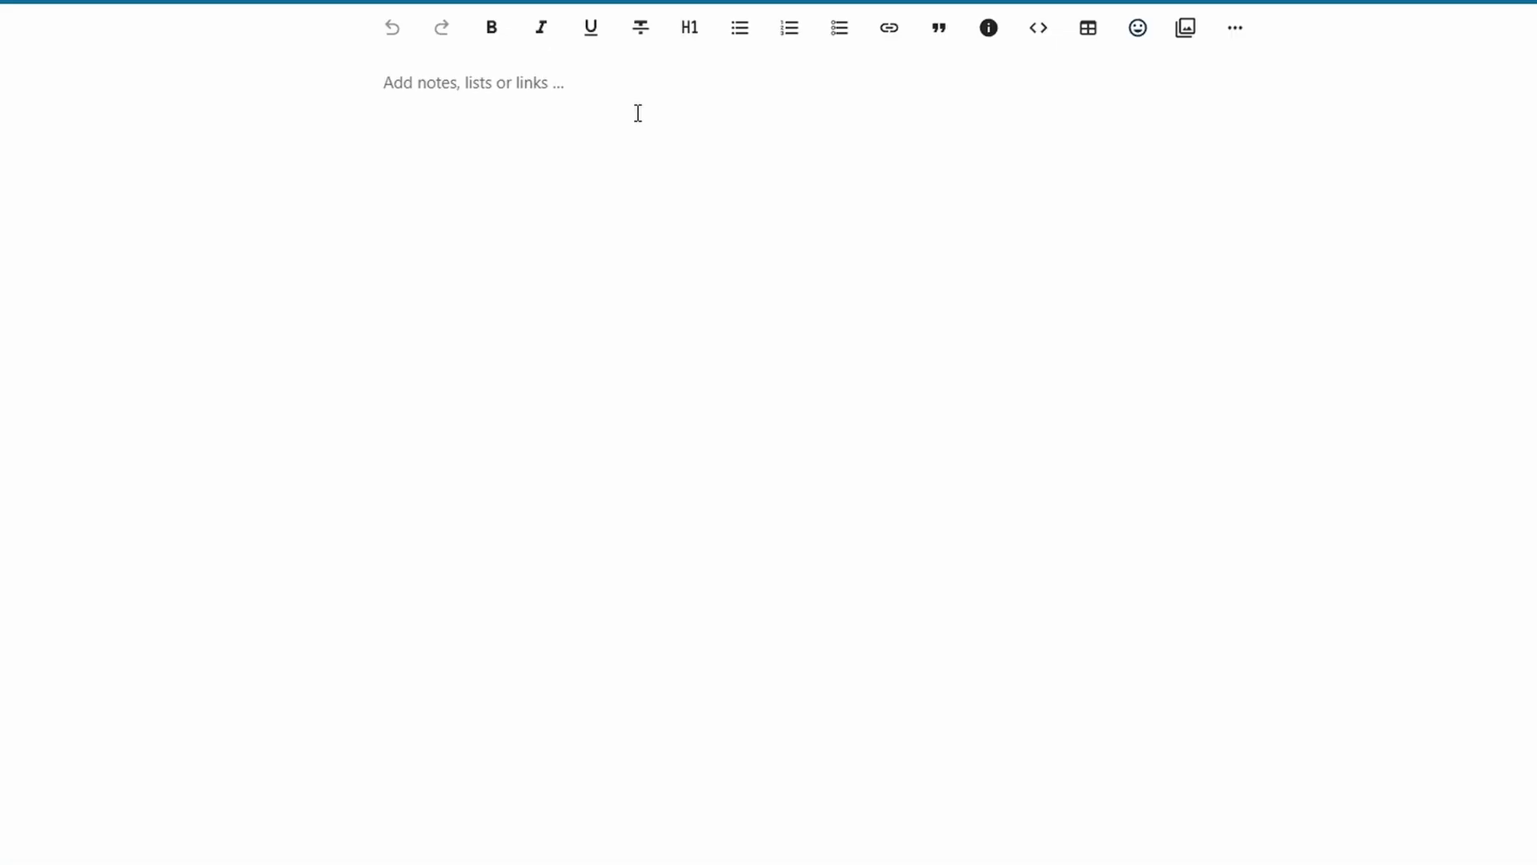
Write a '## header' level-2 heading and a '# header' level-1 heading in the new note
text(## h)
text(eader)
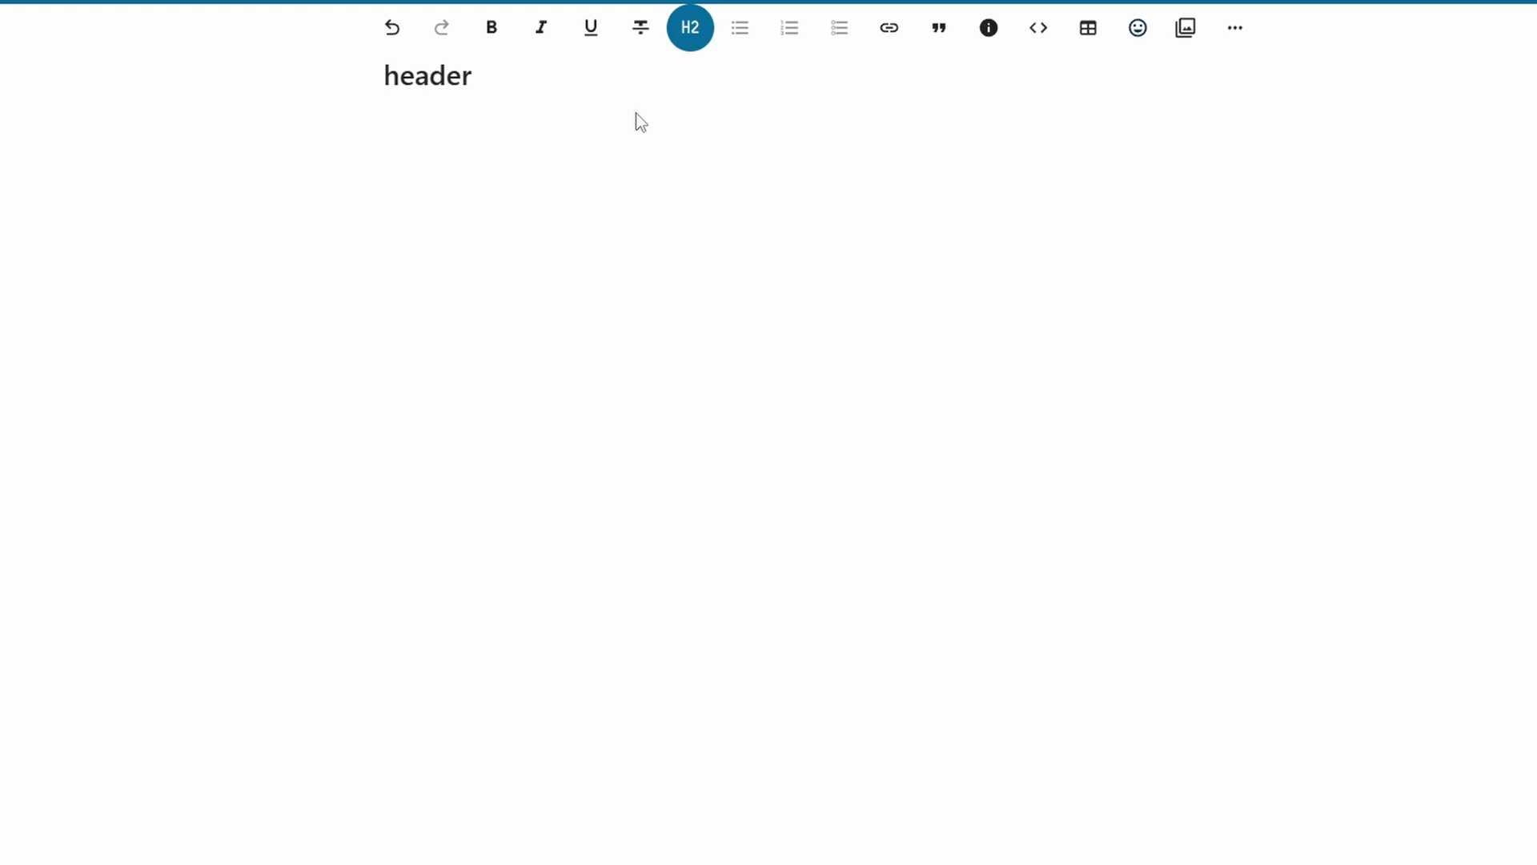
key(Return)
text(@)
key(BackSpace)
text(# header)
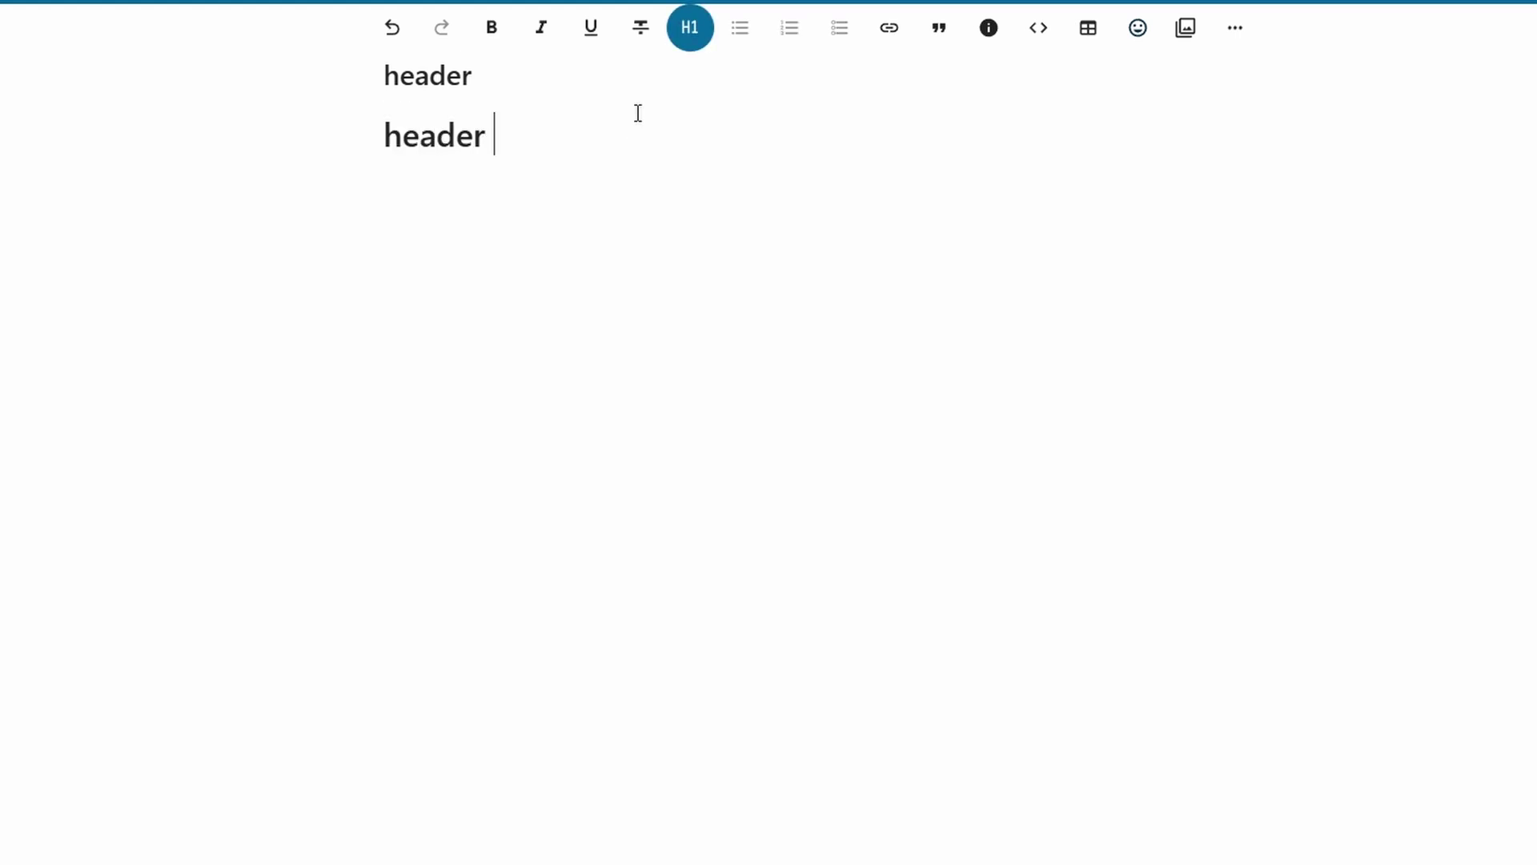
key(Return)
Add a code block containing 'code box' below the headings
text(```)
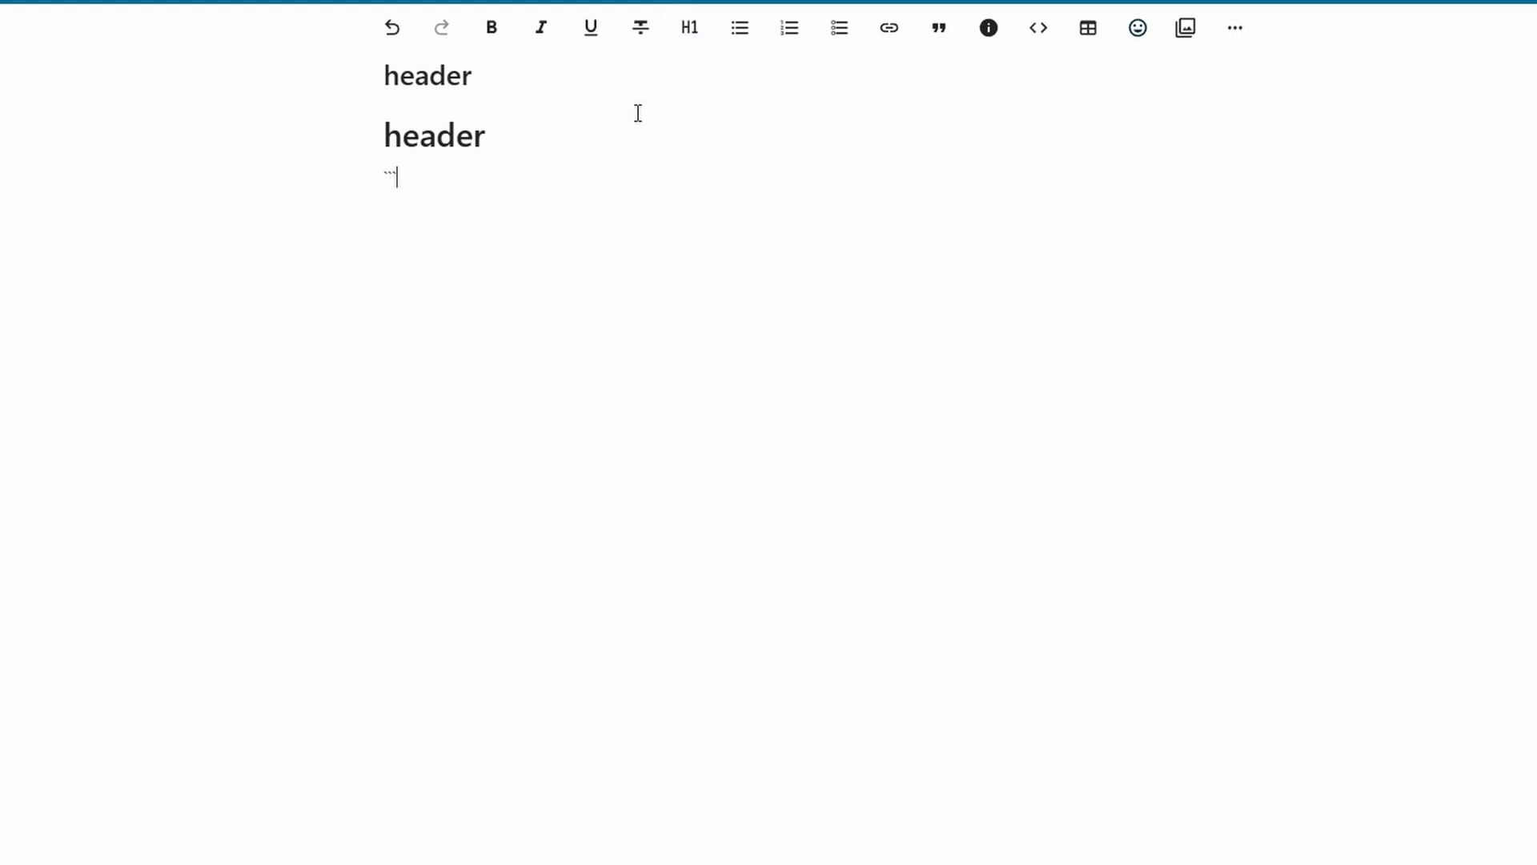
key(space)
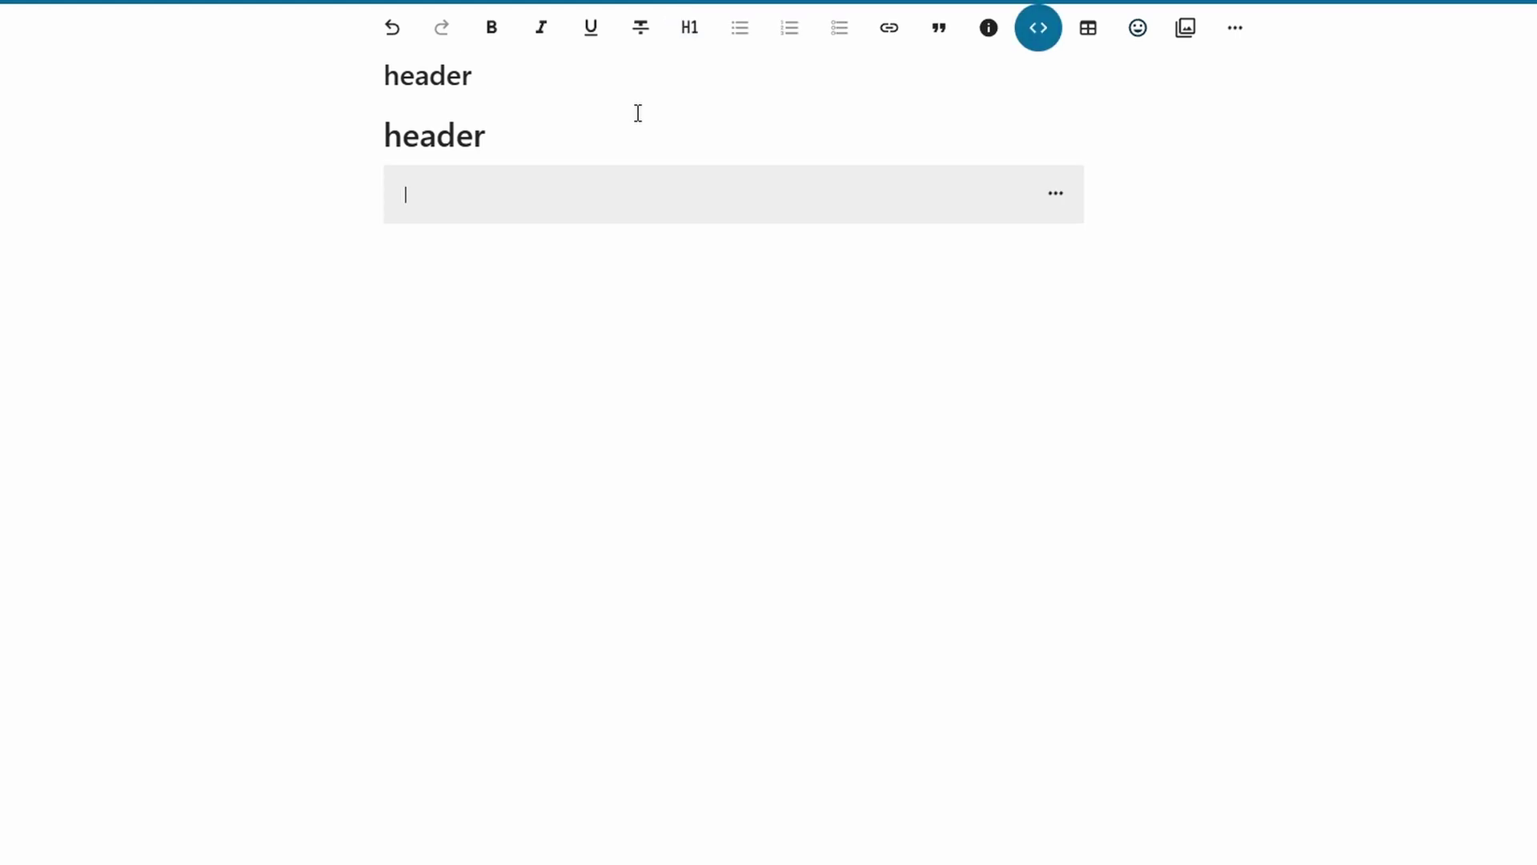
text(code n)
text(oc)
key(BackSpace)
key(BackSpace)
key(BackSpace)
text(box)
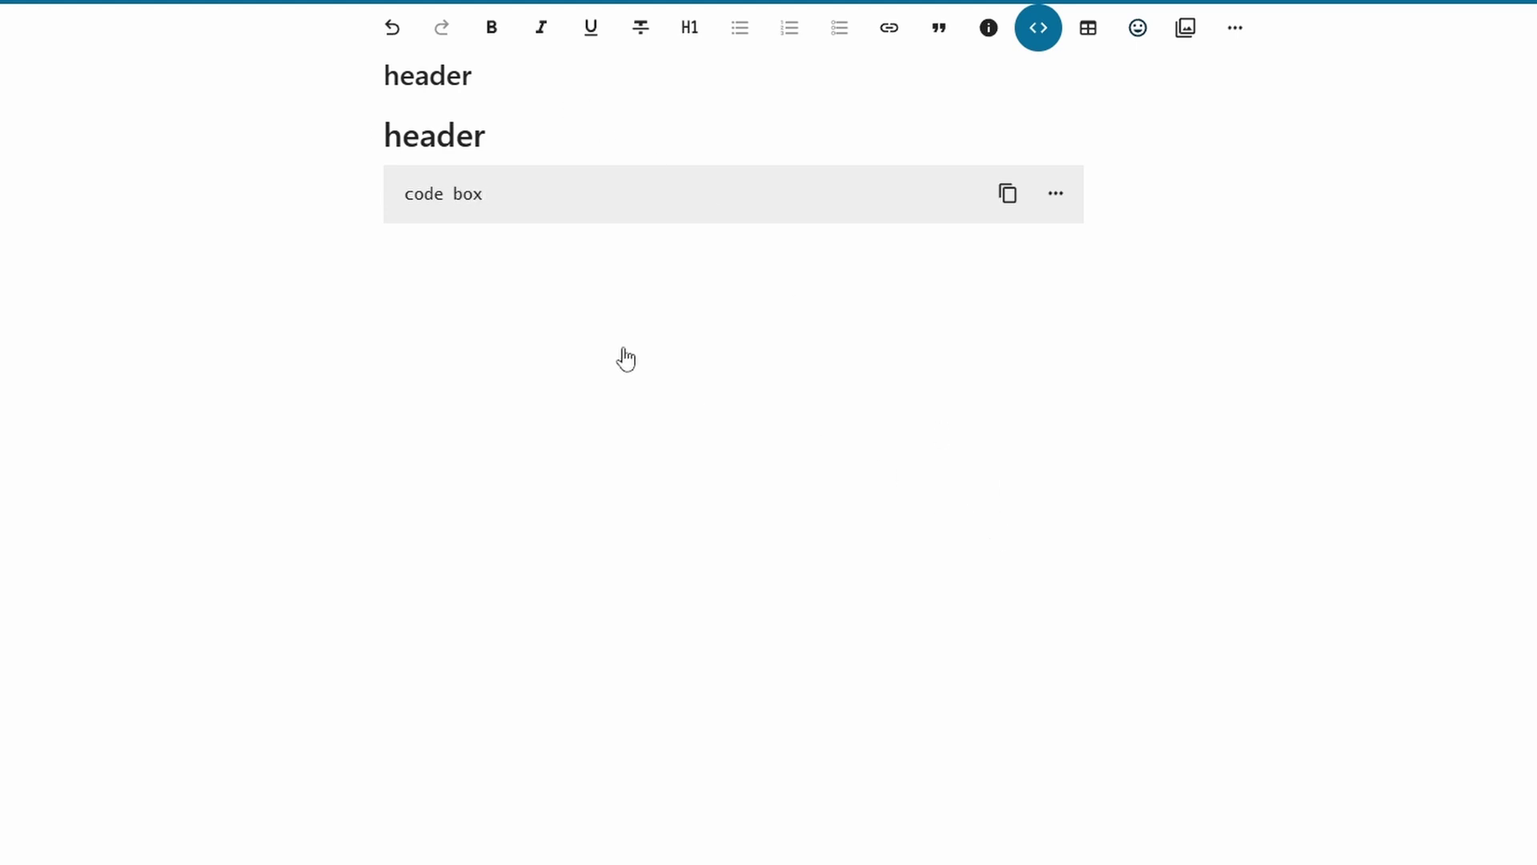
click(413, 252)
click(1008, 195)
Add two --- horizontal rules under the code block, followed by a bold 'notes' line
text(---)
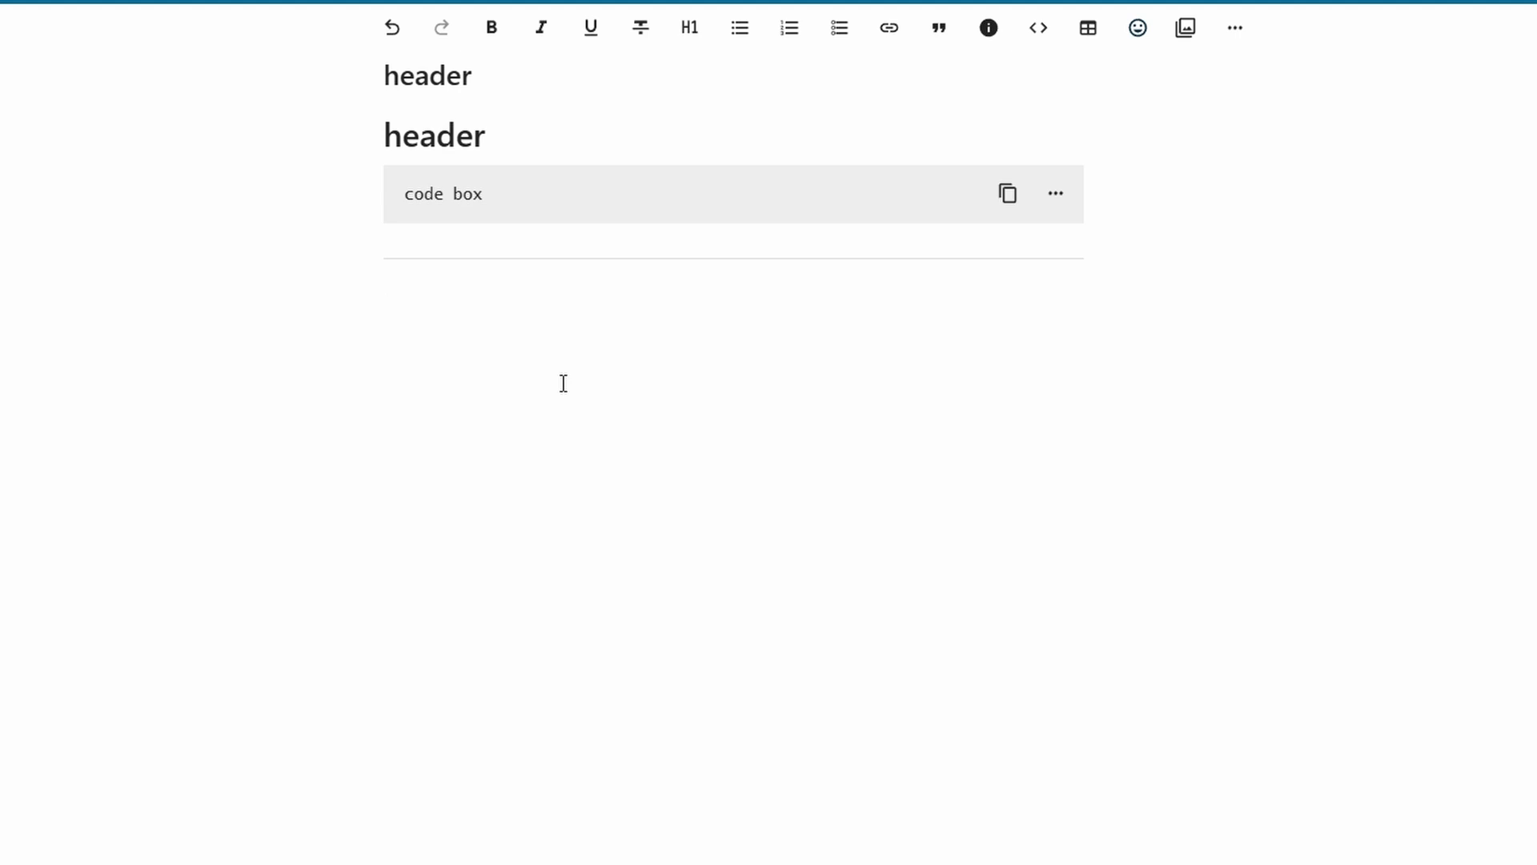
text(and then we can test notes)
drag(580, 308, 384, 308)
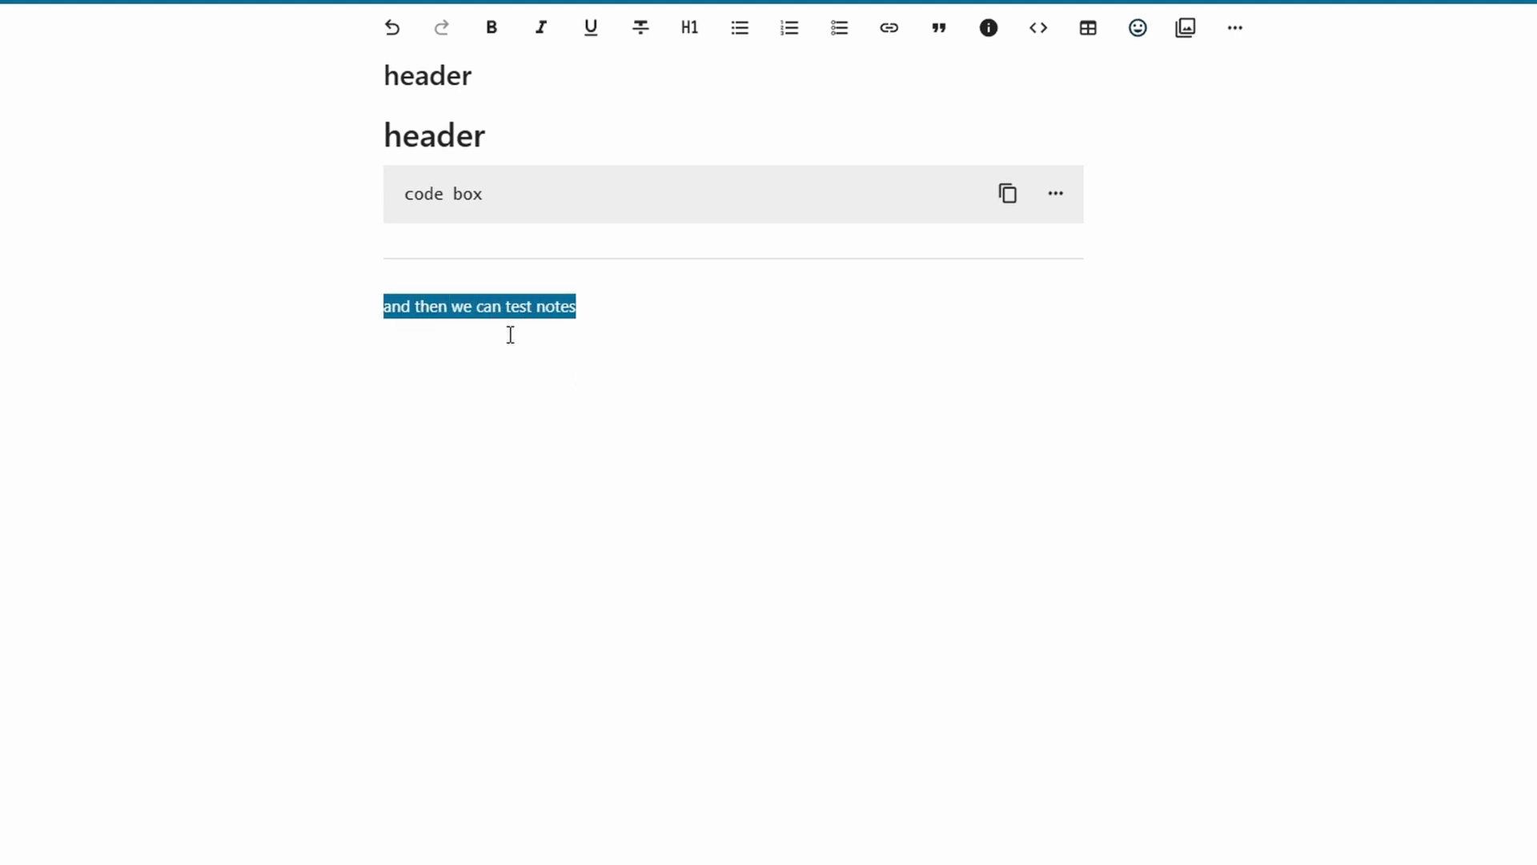
text(---)
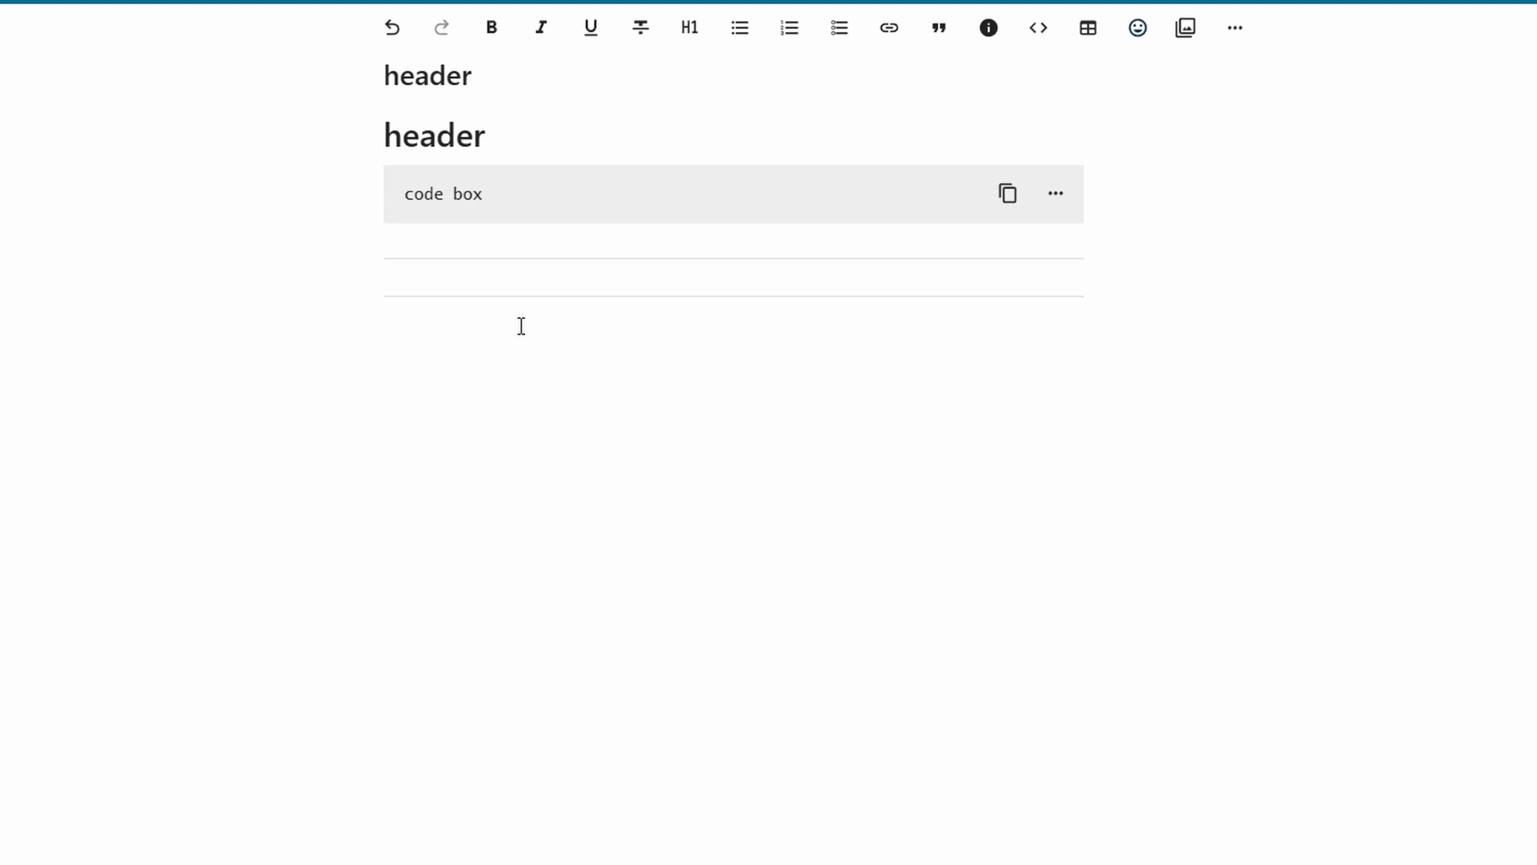
text(**notes**)
key(Return)
key(Return)
Add a 'test' line below and make it bold
text(test)
key(ctrl+a)
drag(598, 439, 366, 443)
key(ctrl+b)
key(Right)
key(Return)
key(Return)
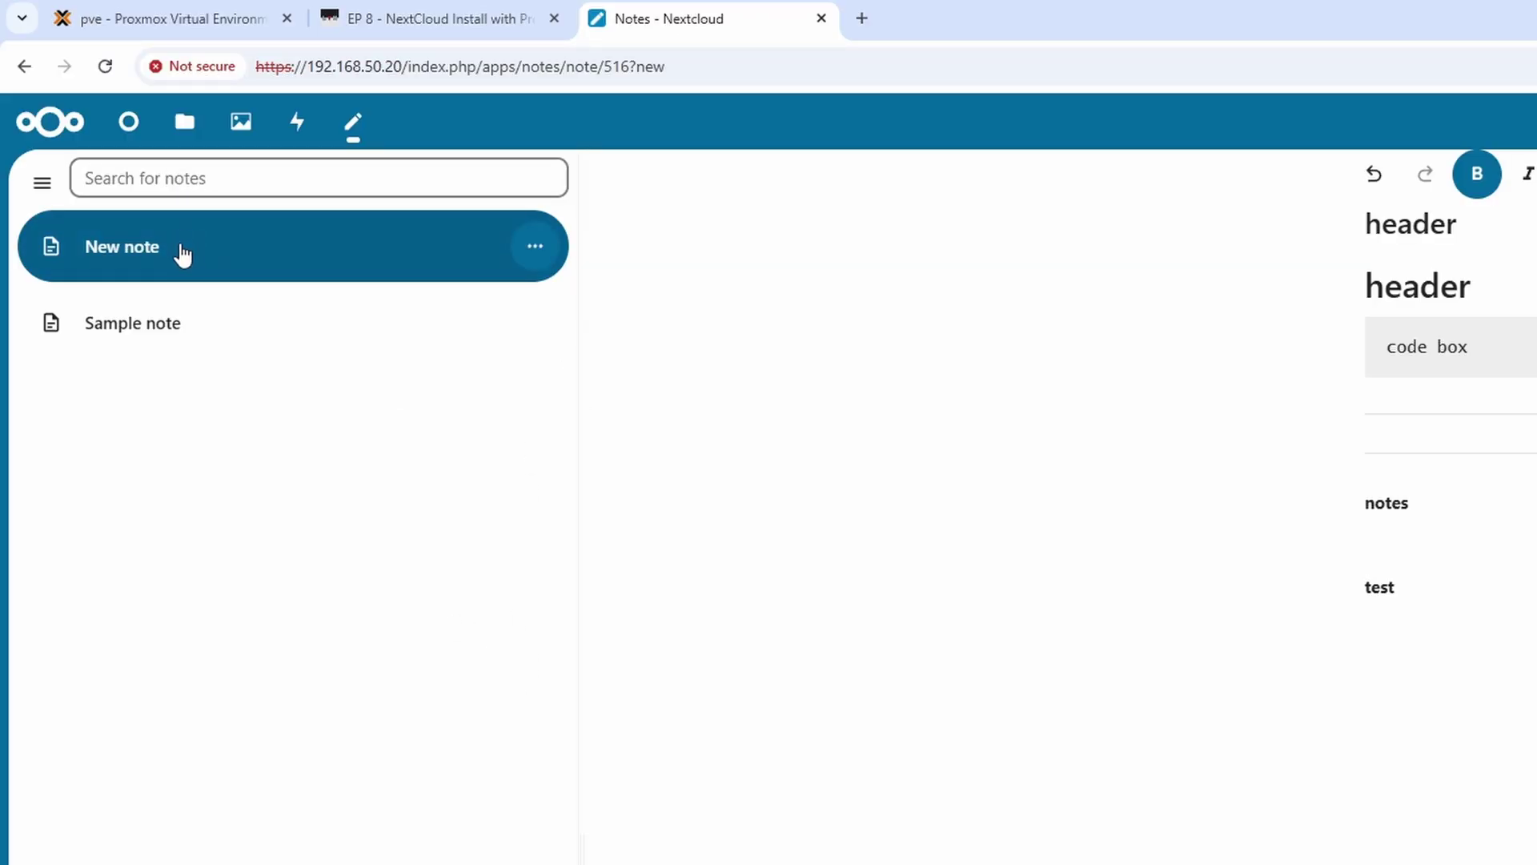
Create New note (2) and New note (3), filter to Uncategorized, and reopen the original New note
click(45, 185)
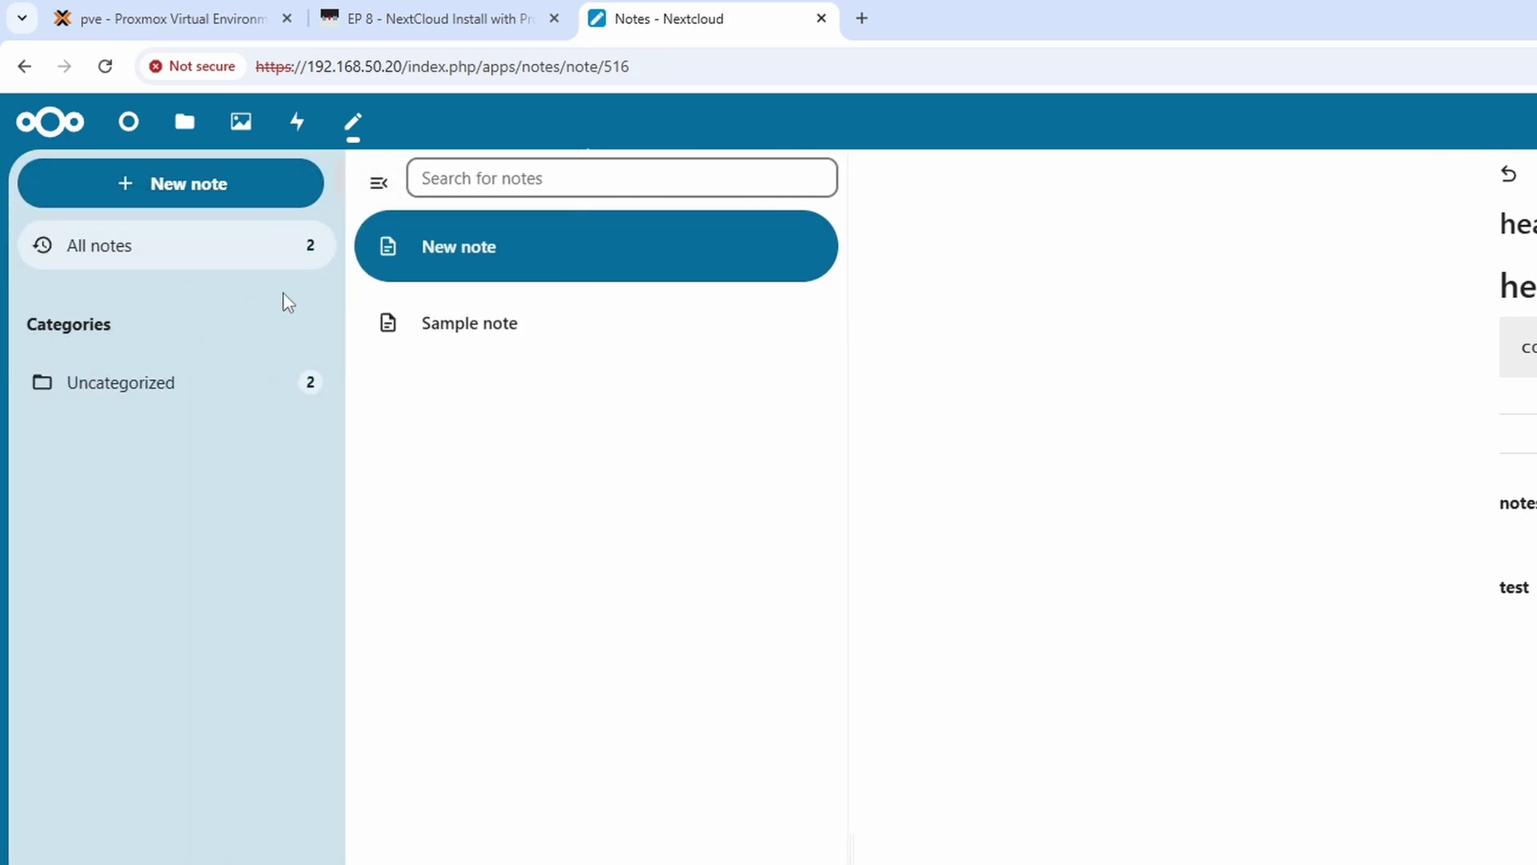
click(209, 199)
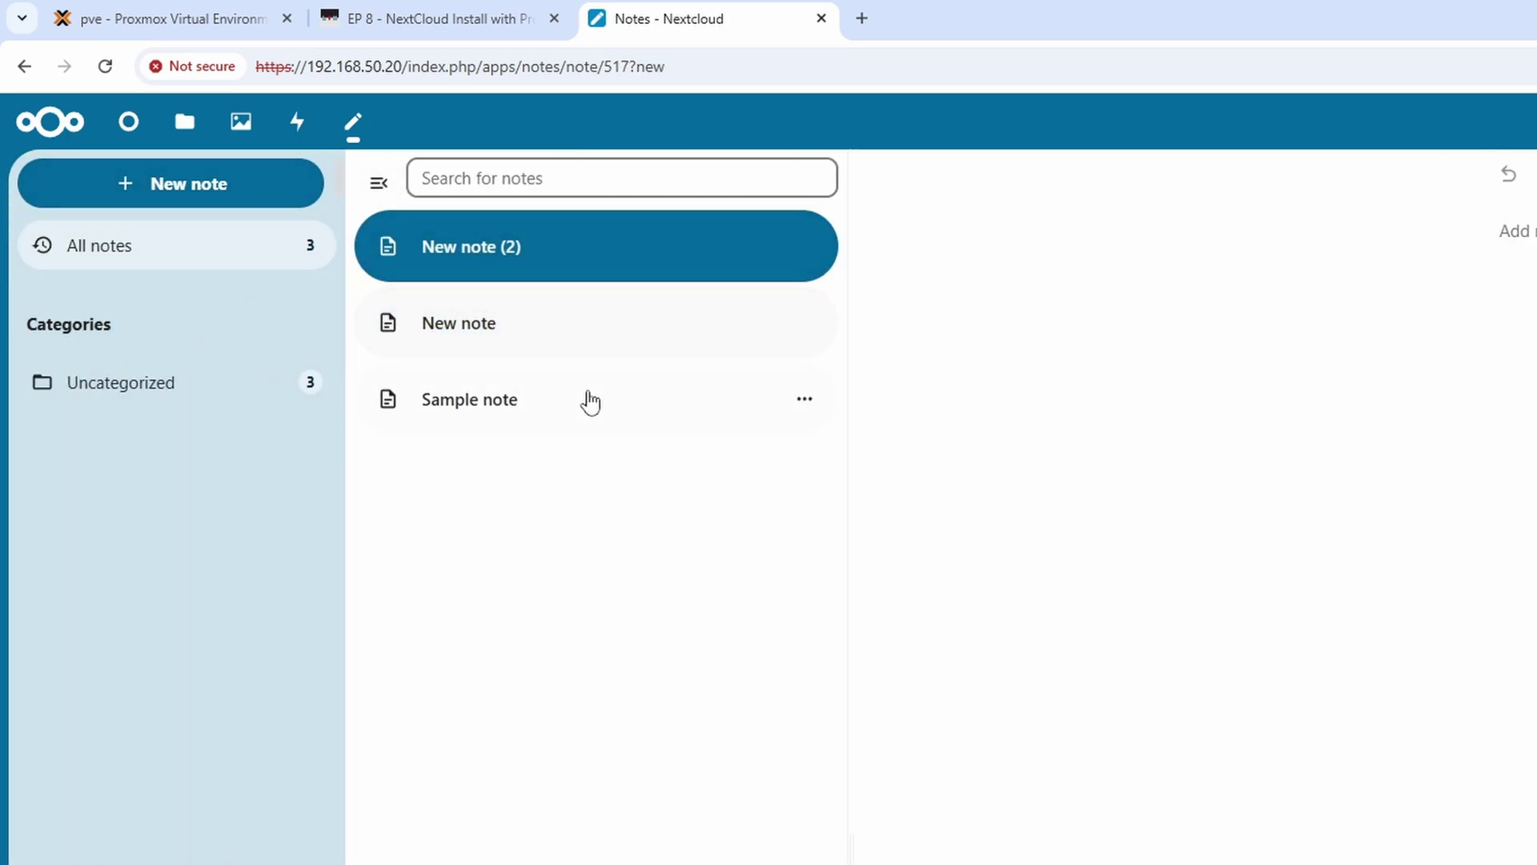
click(209, 189)
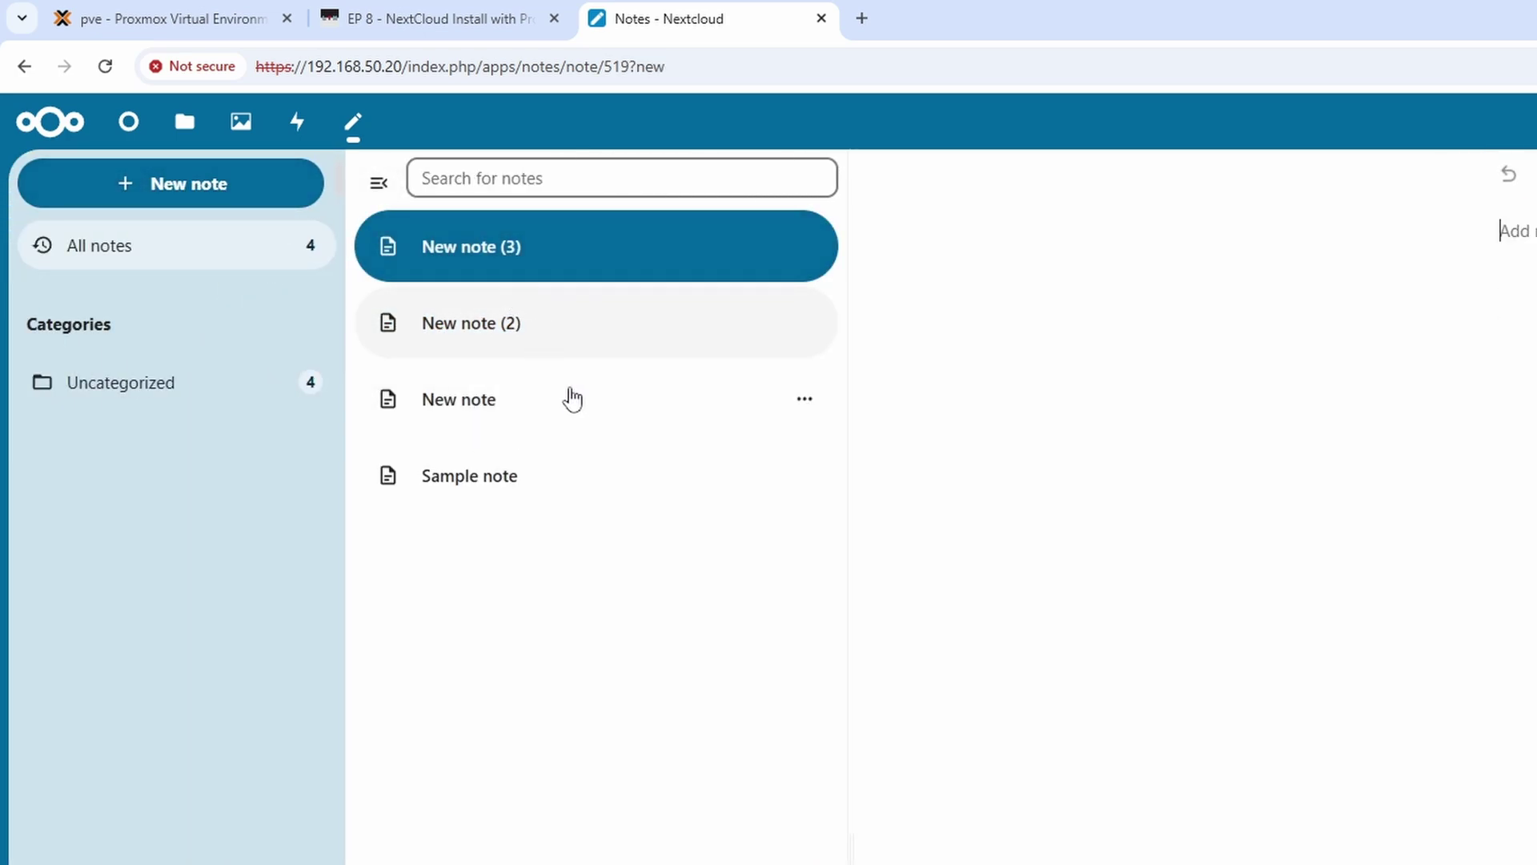
click(124, 397)
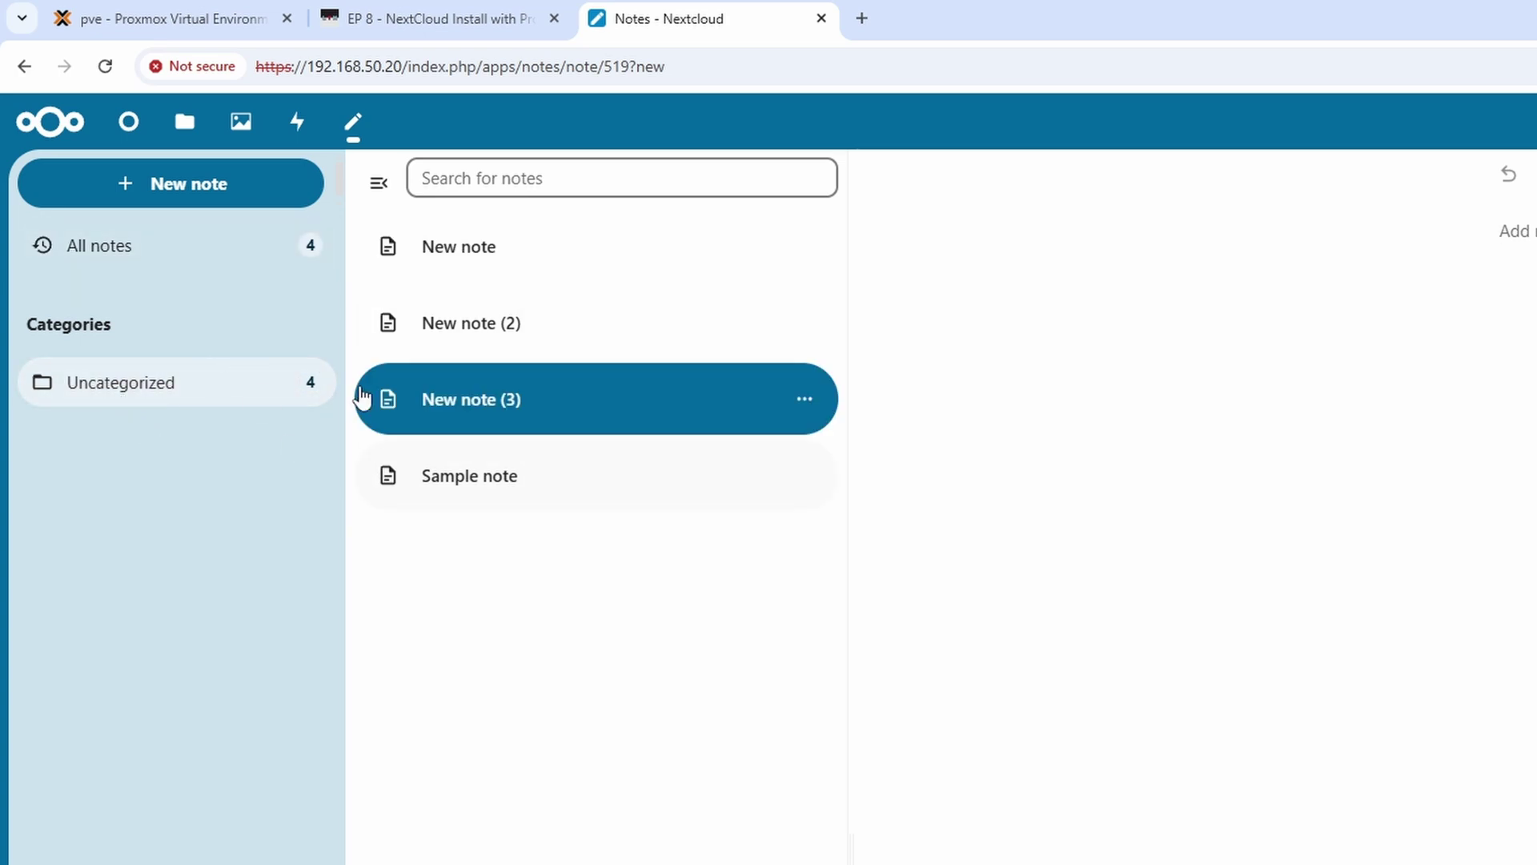
click(486, 322)
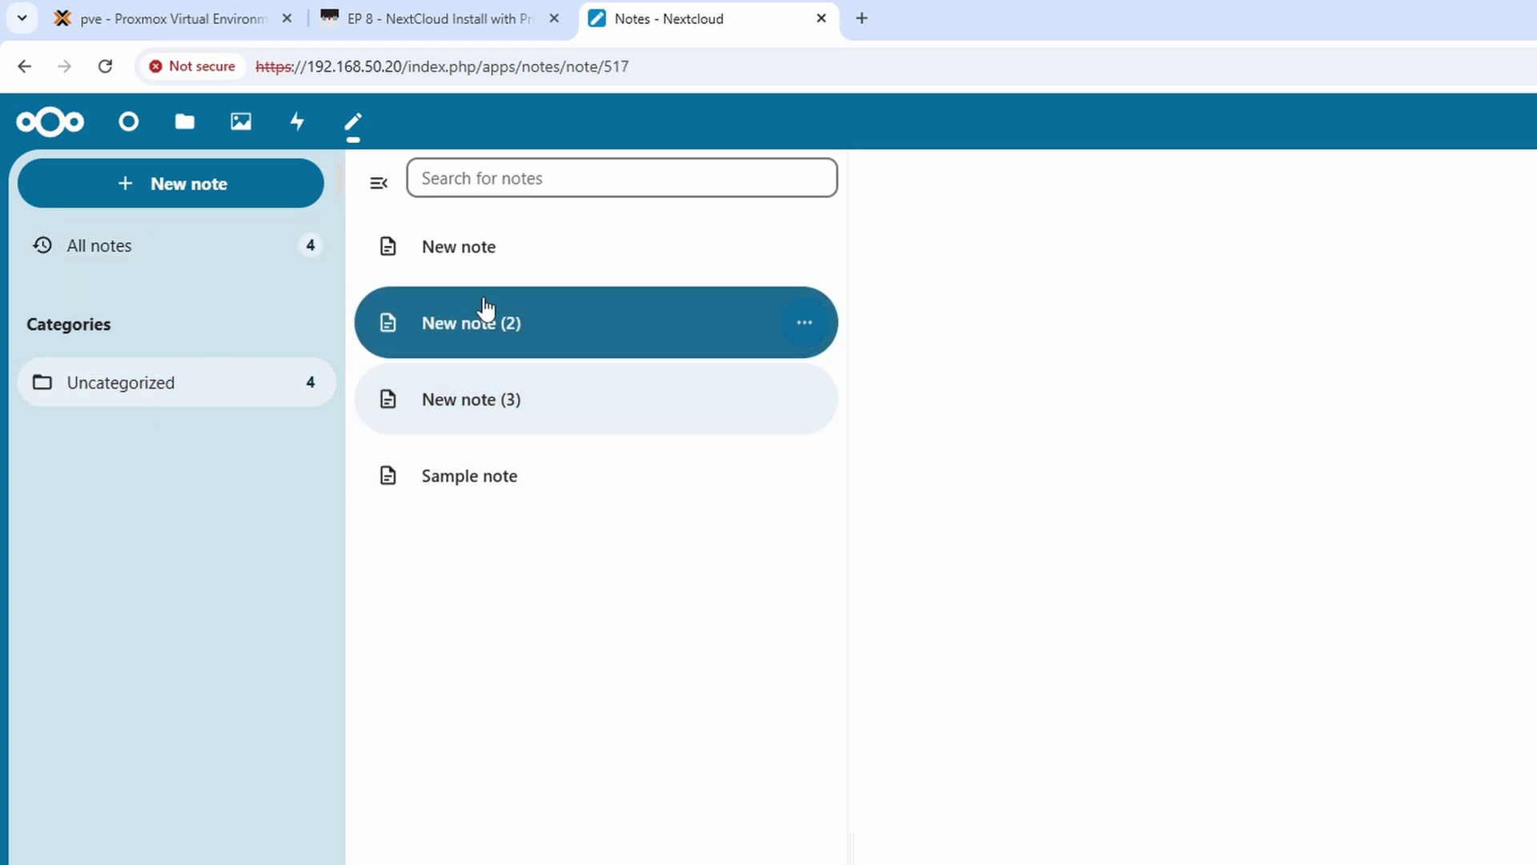
click(478, 272)
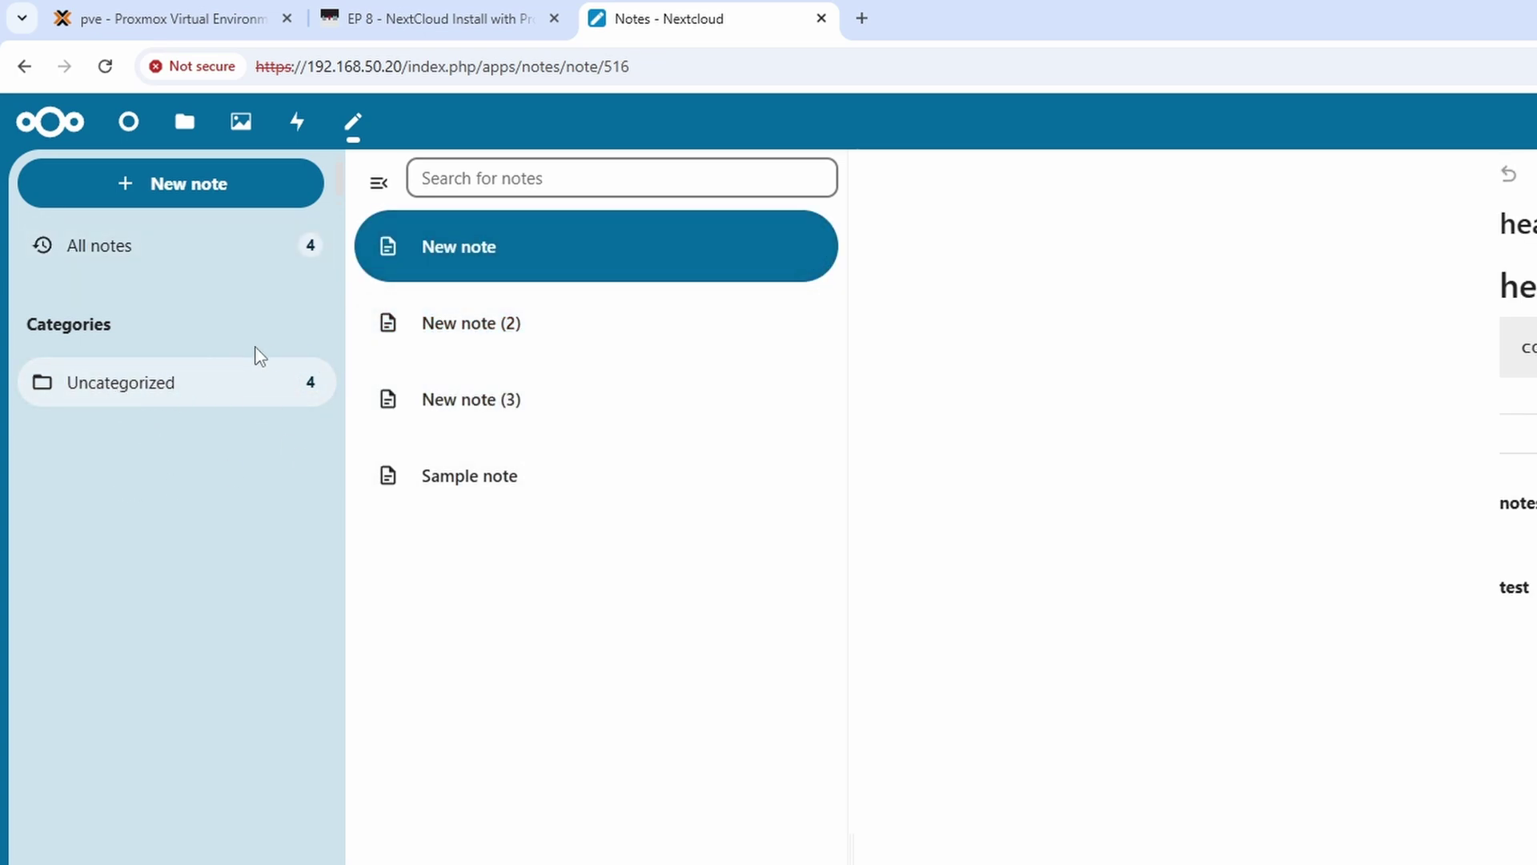
Assign the original New note to a new category named 'new folder'
click(804, 253)
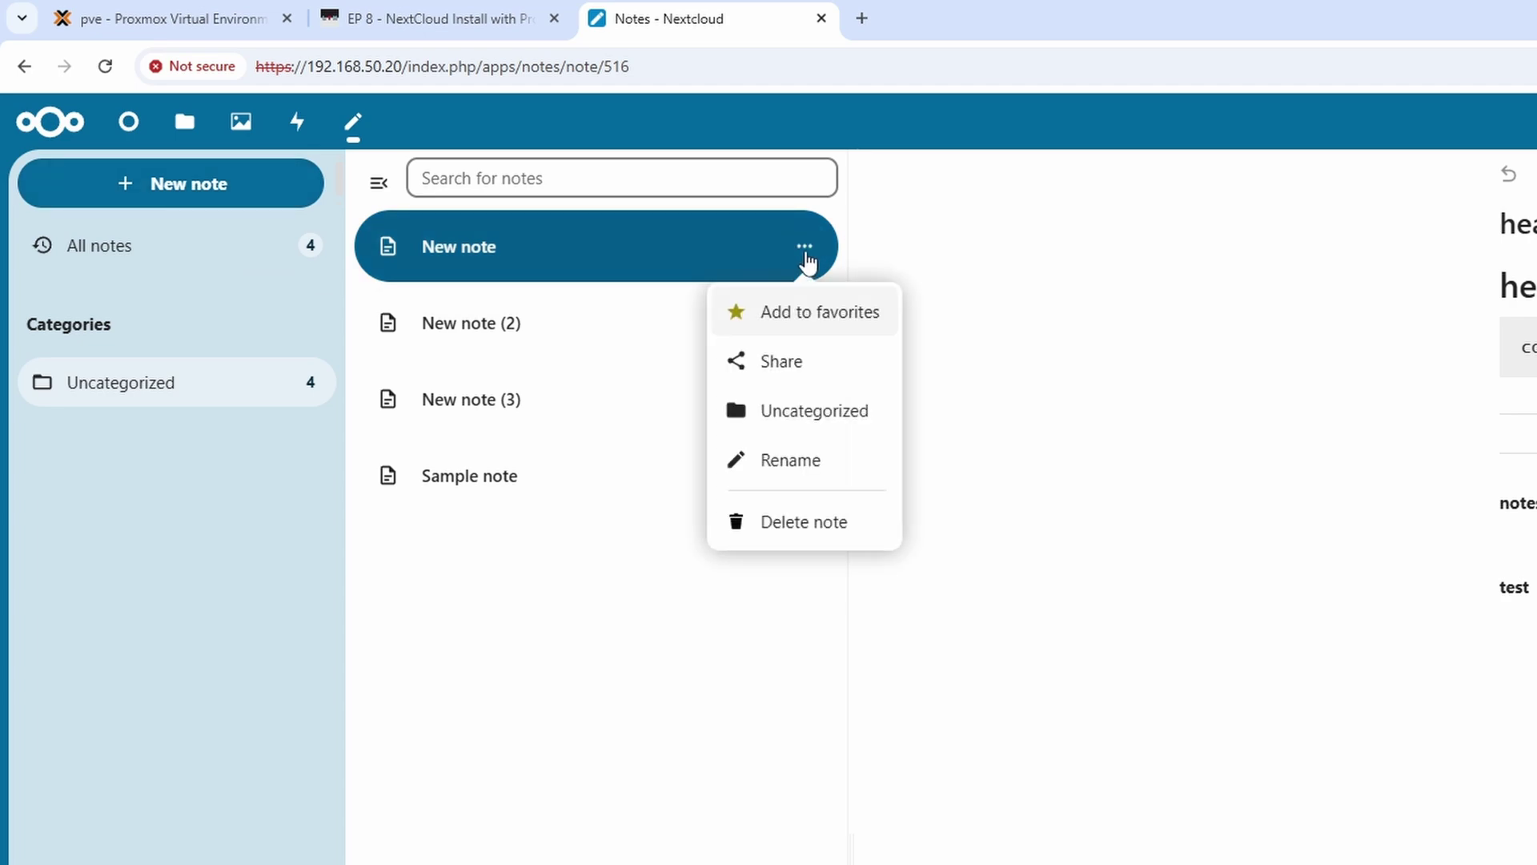
click(800, 430)
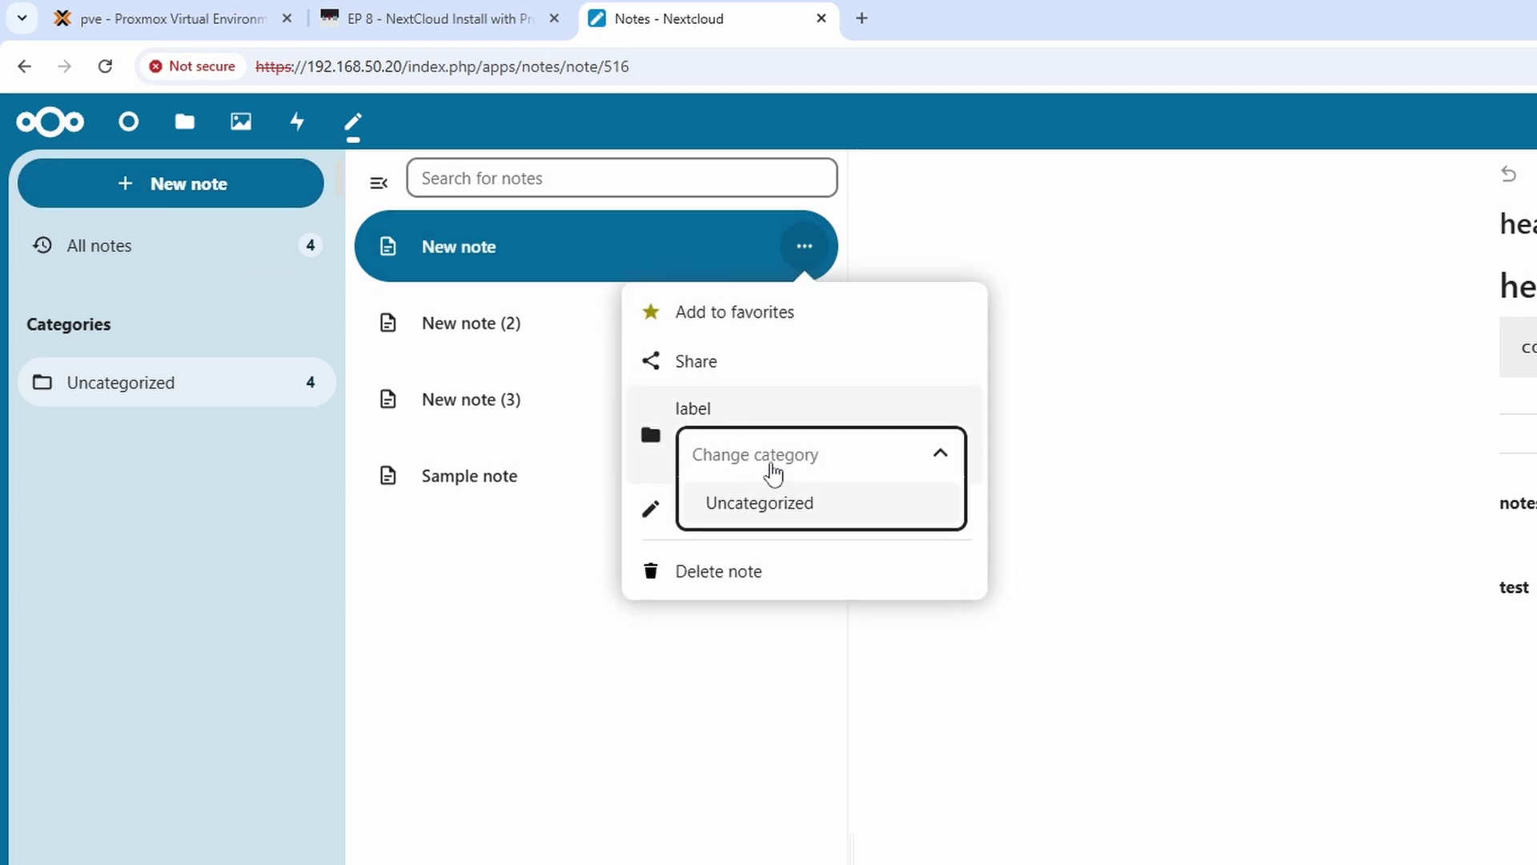
text(new folder)
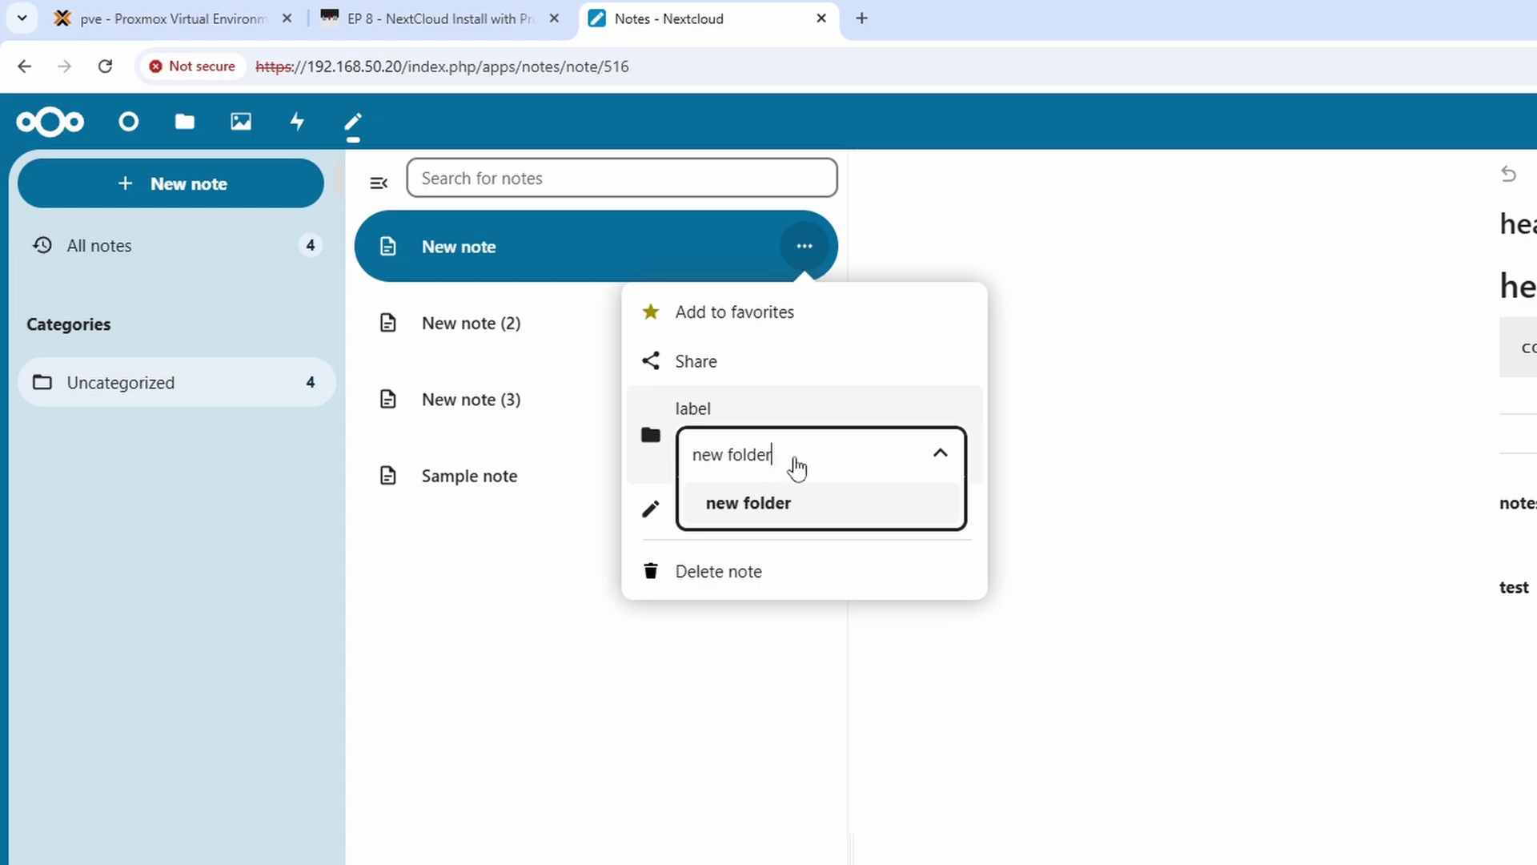
key(Return)
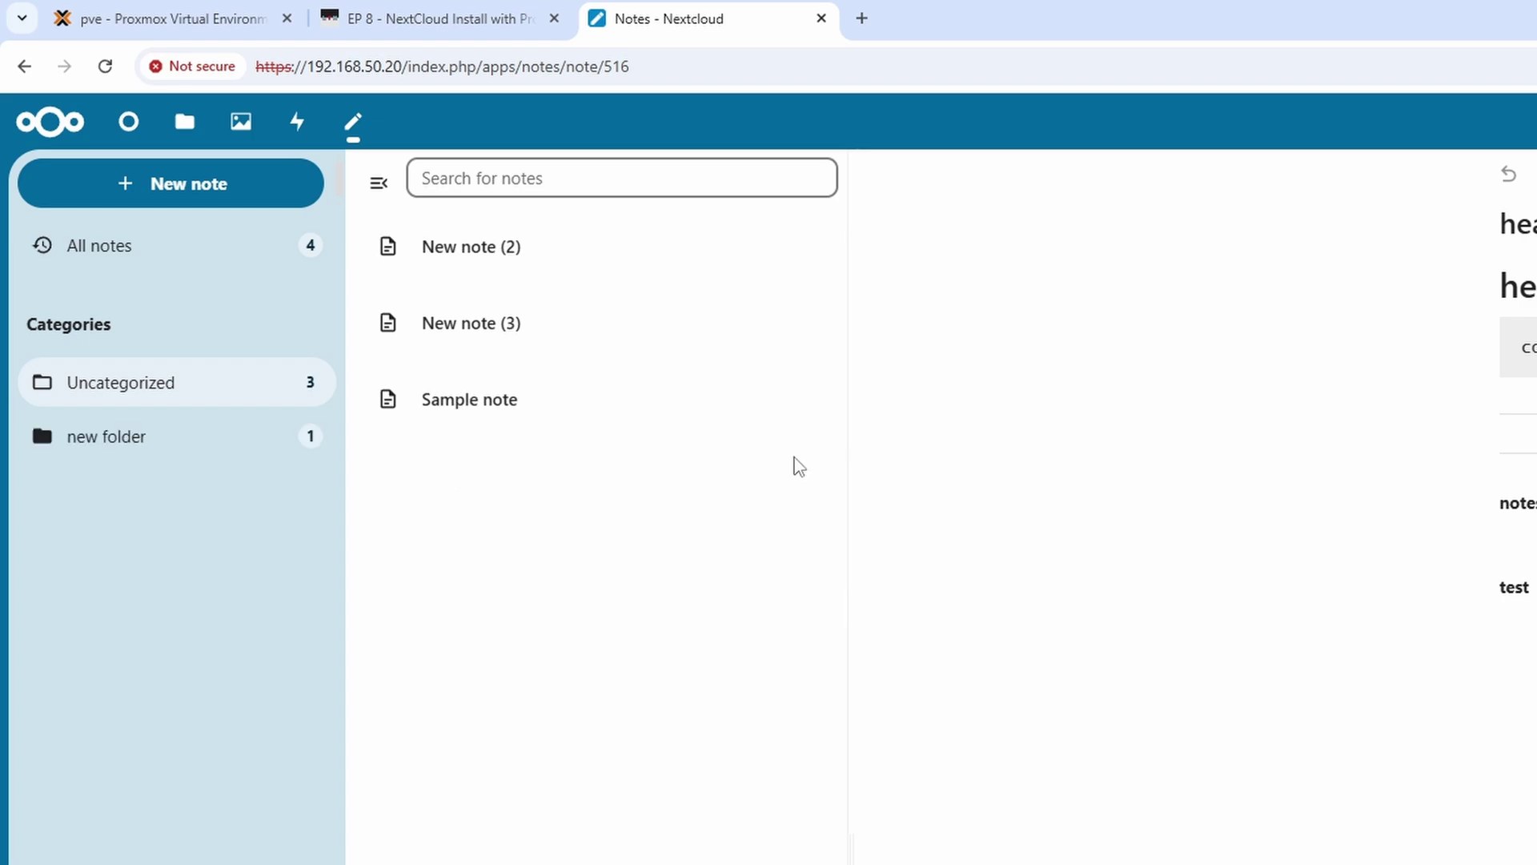
Move New note (2) from Uncategorized into 'new folder', leaving that category with 2 notes
click(149, 445)
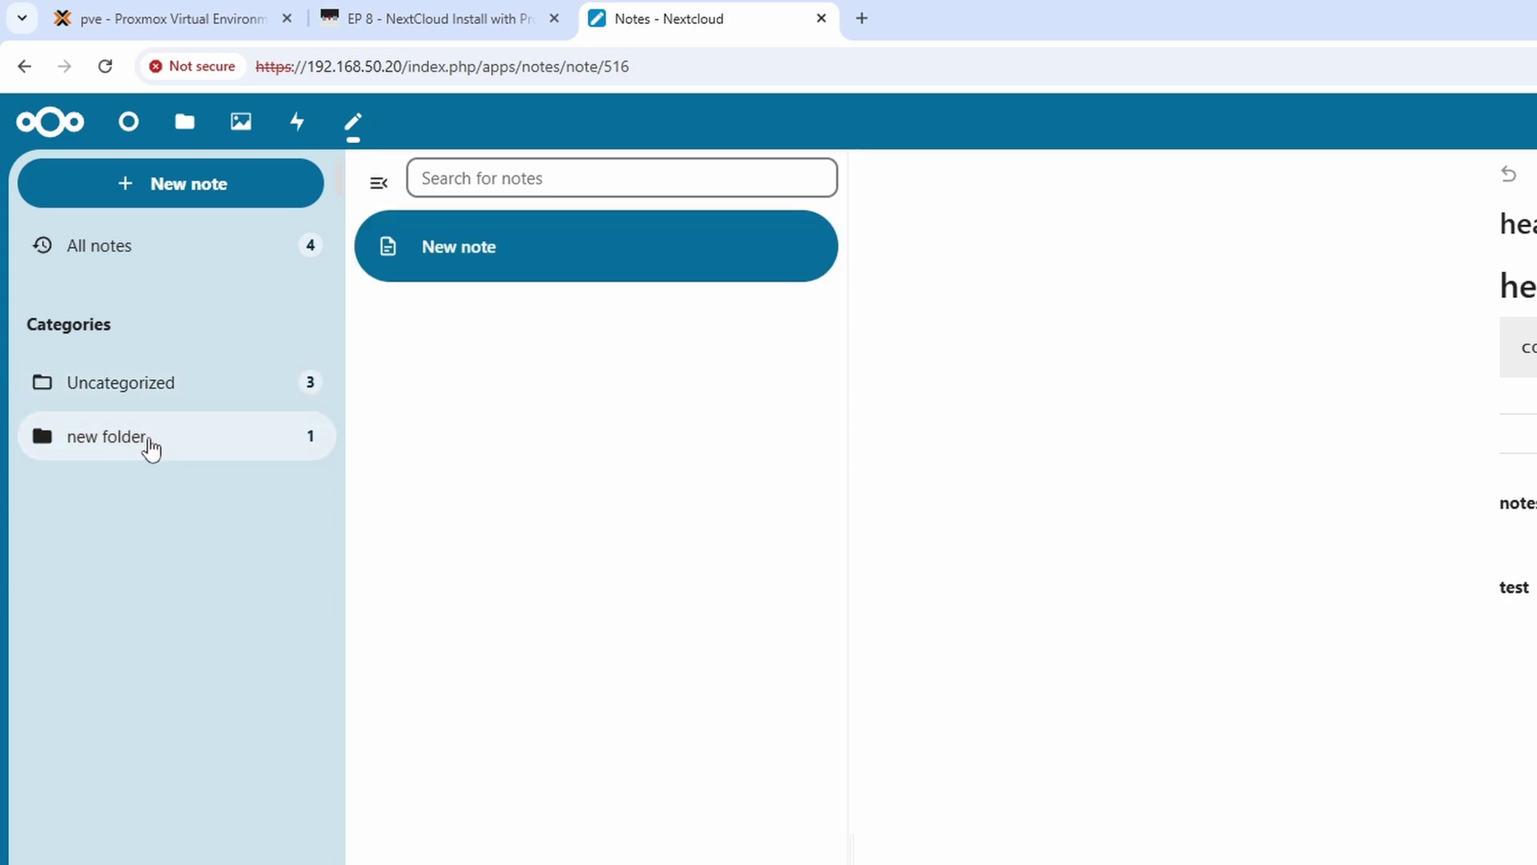
click(182, 406)
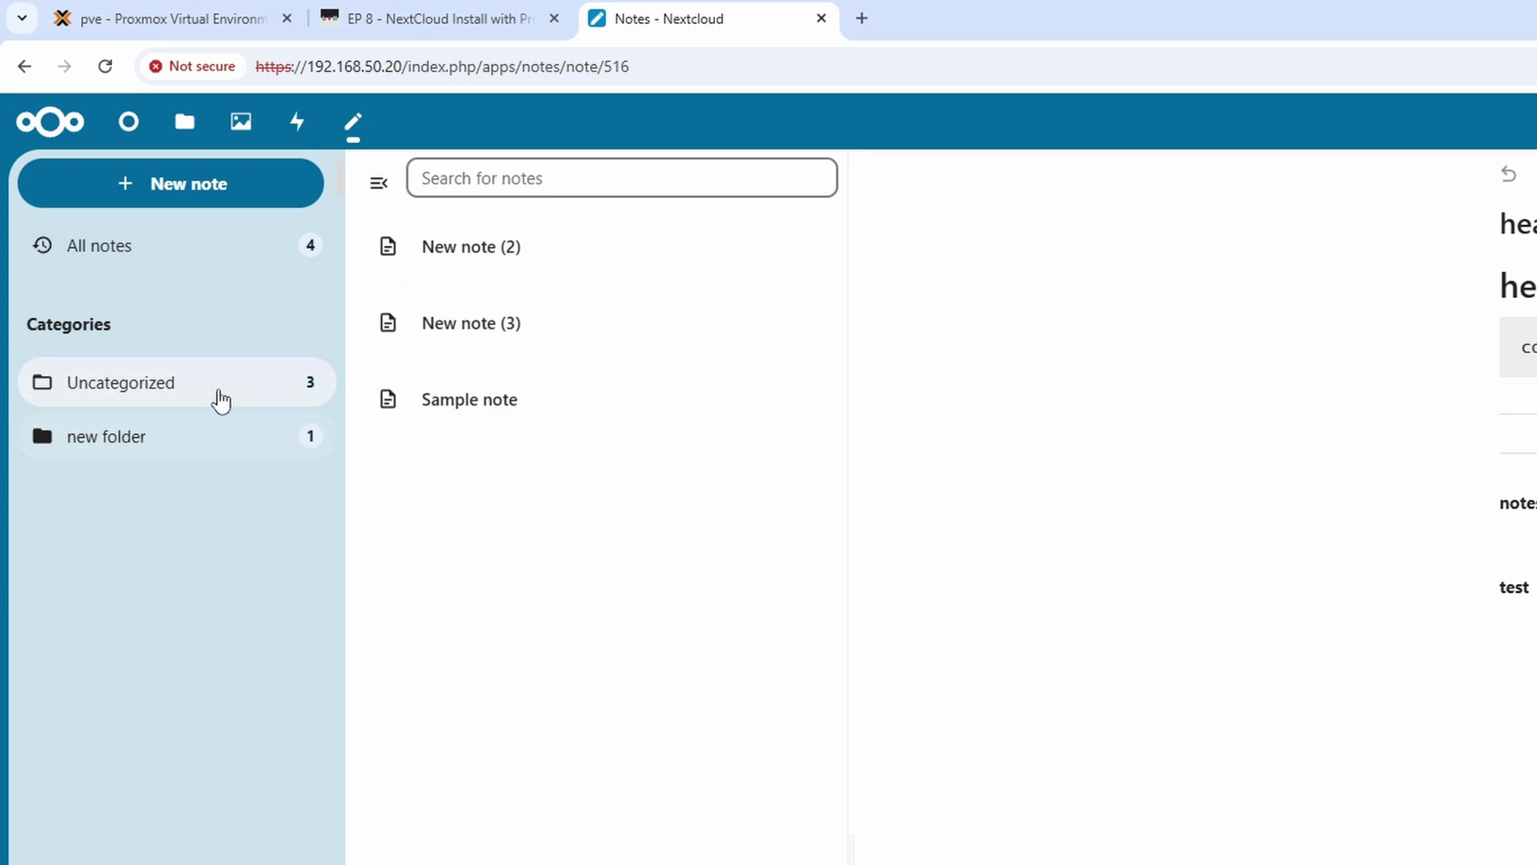
click(805, 246)
click(853, 436)
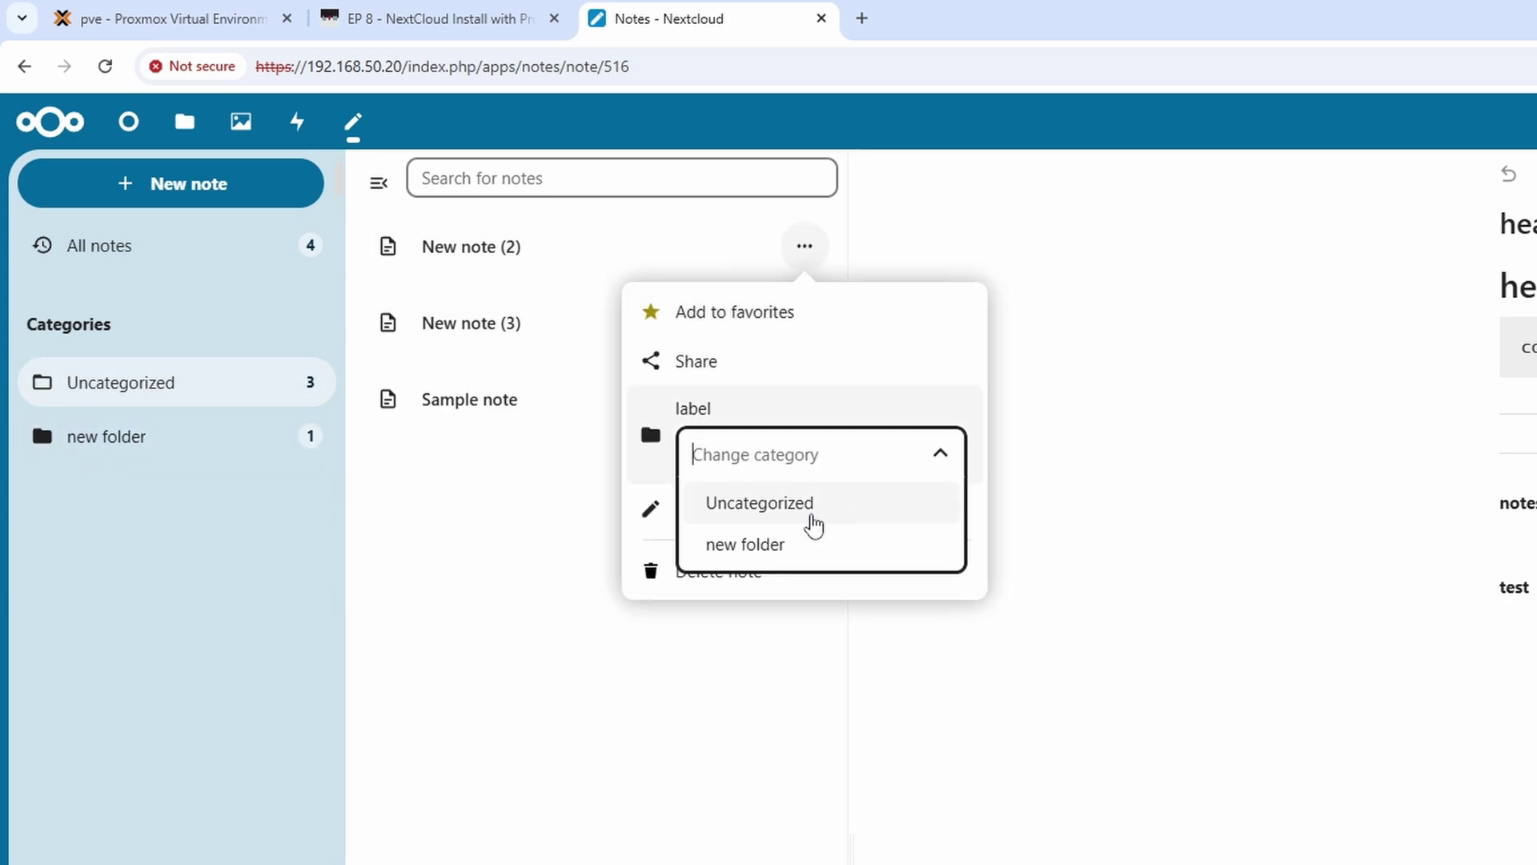
click(785, 546)
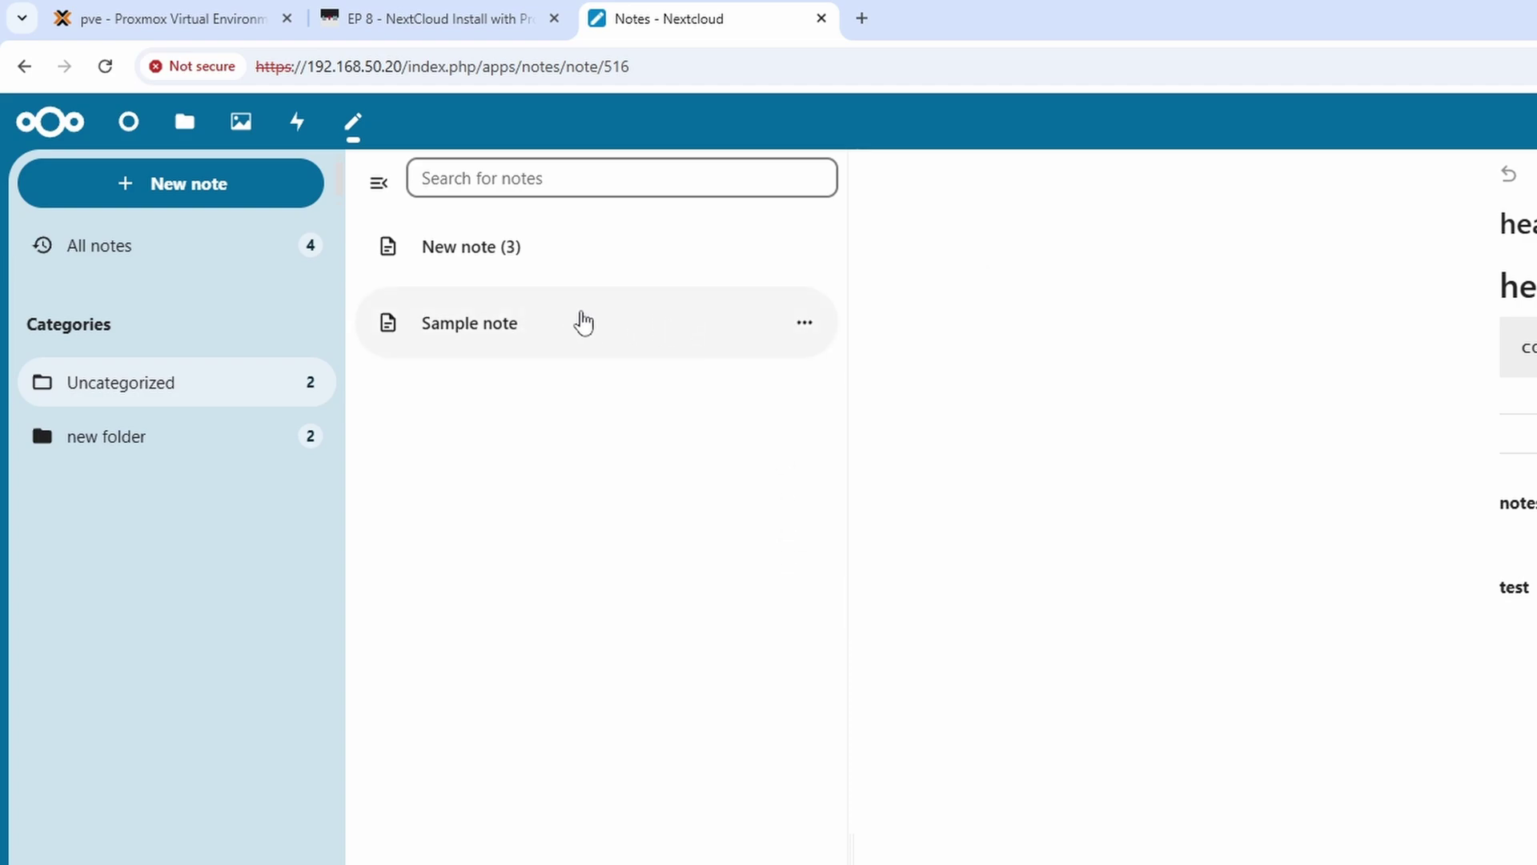
click(136, 461)
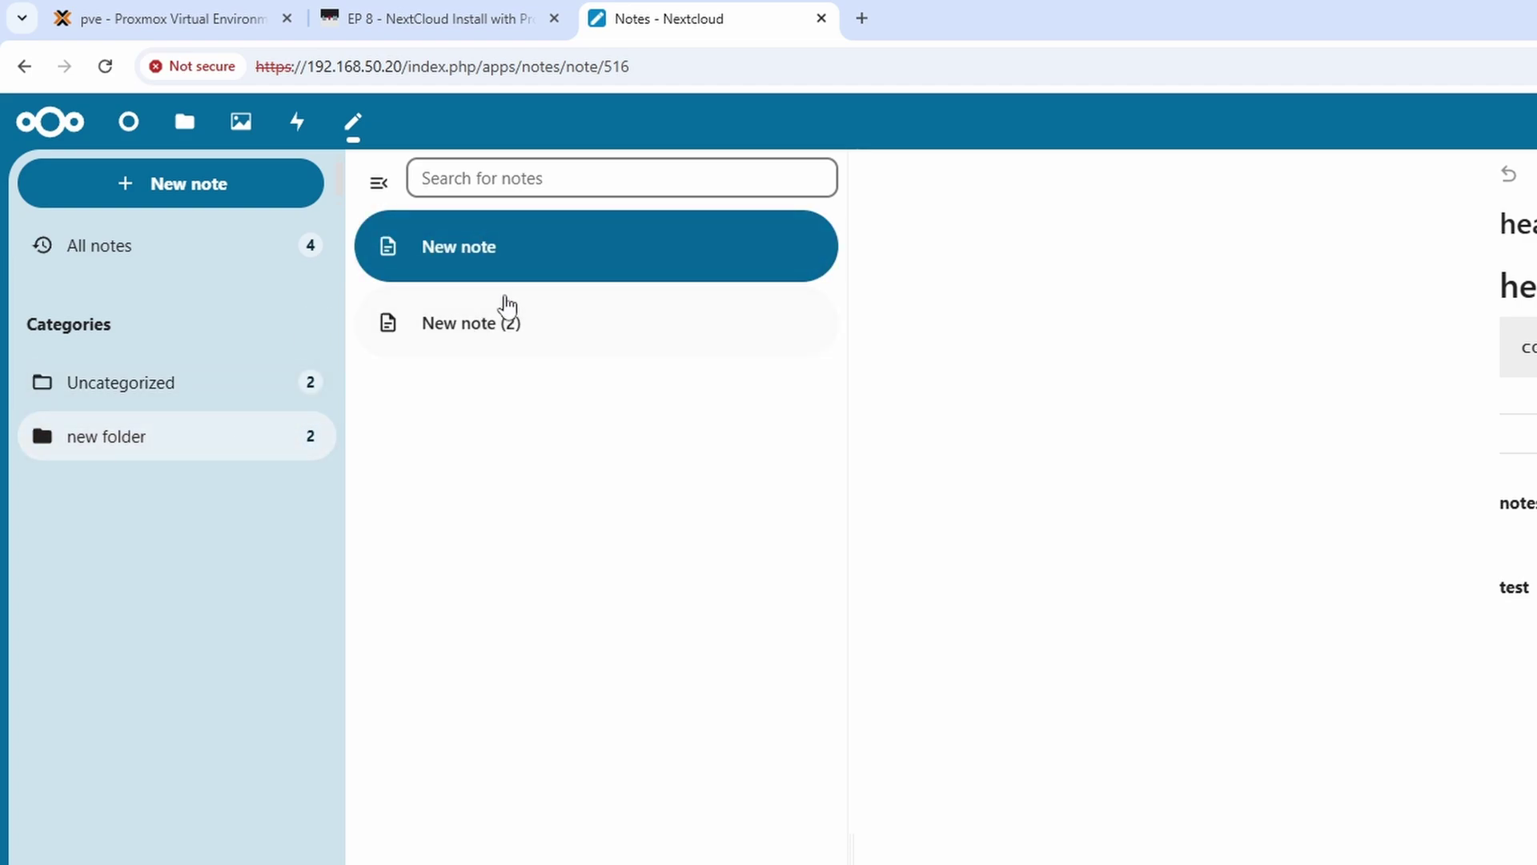